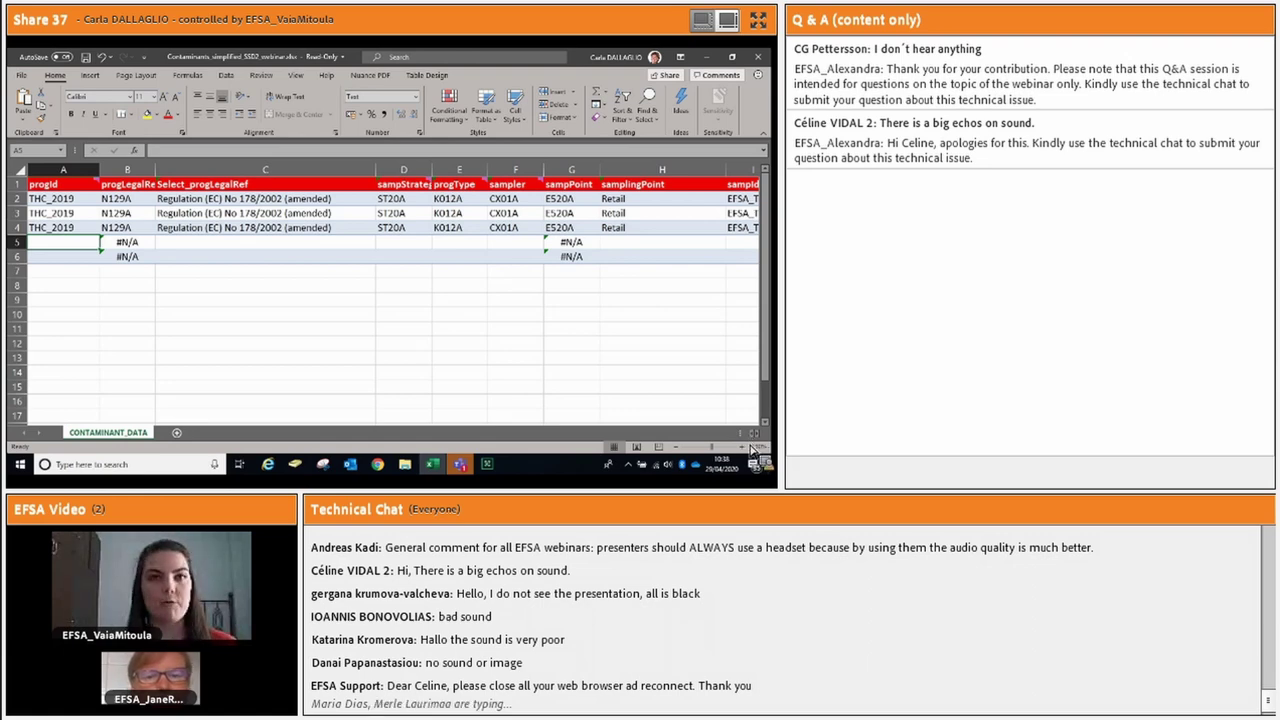
# Step: Zoom the Share pod and make the shared Contaminants spreadsheet fill the screen
pyautogui.click(728, 19)
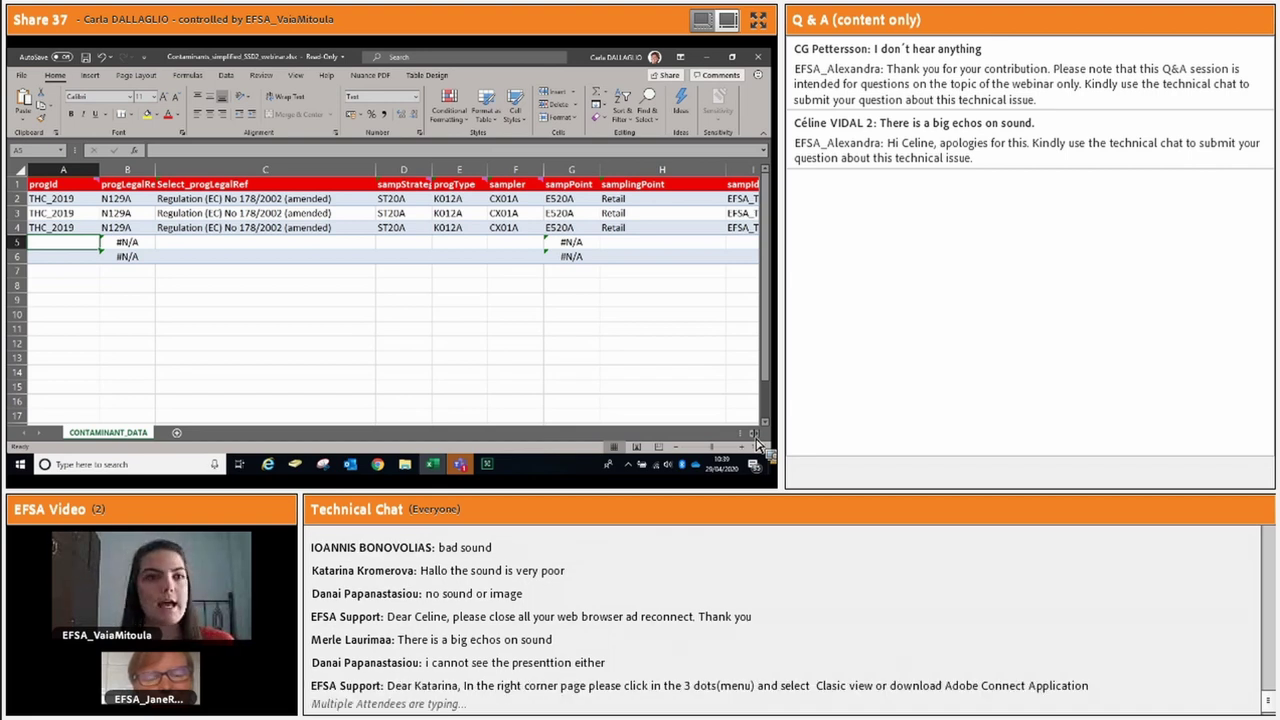
pyautogui.click(758, 19)
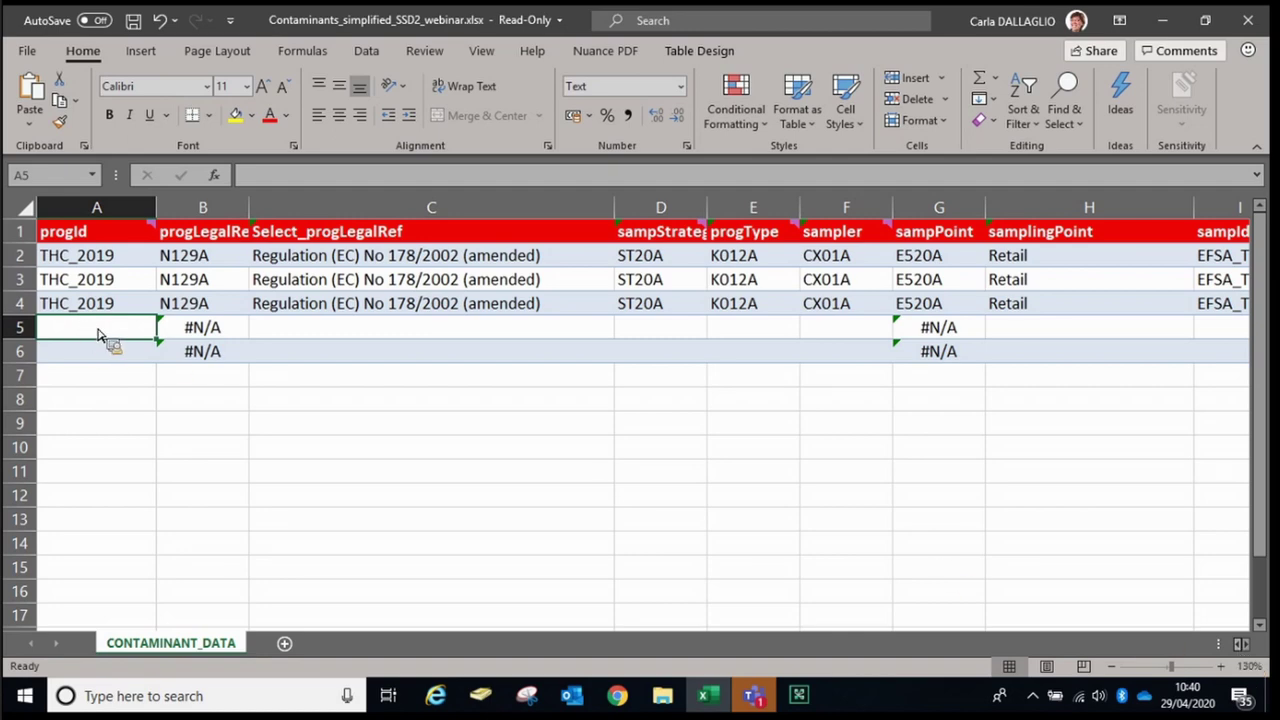
pyautogui.press('Right')
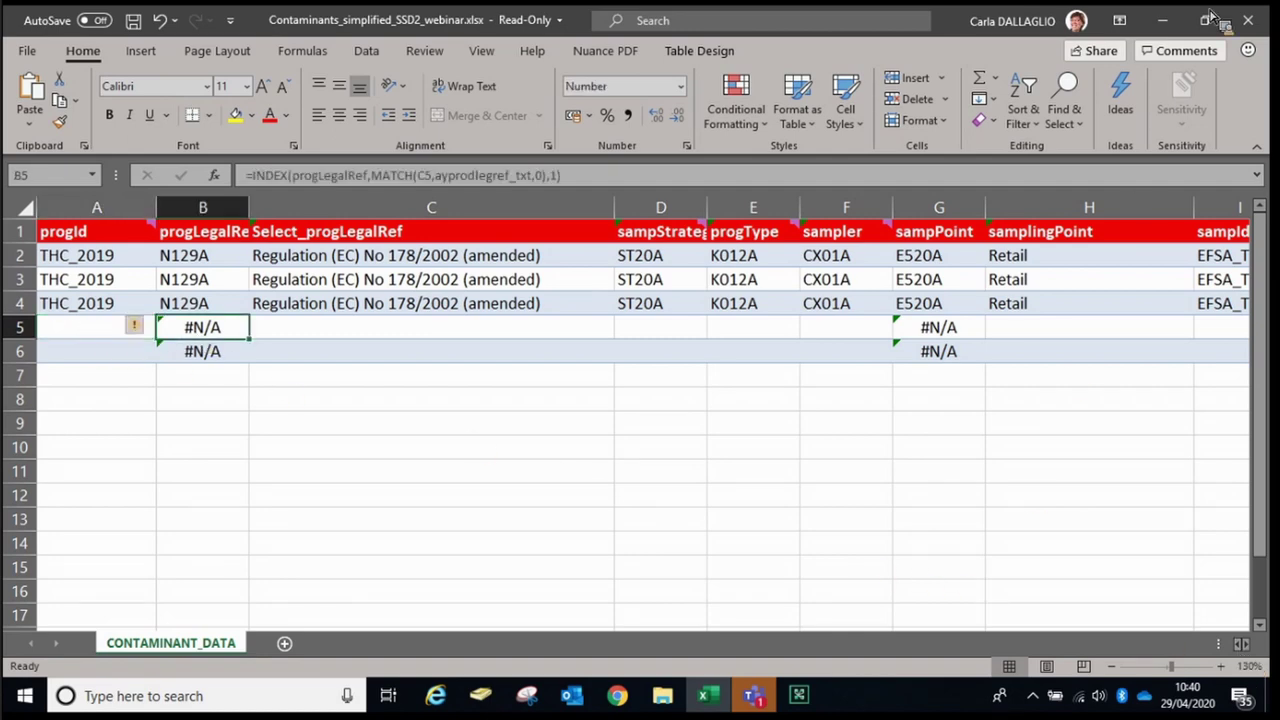
pyautogui.press('Left')
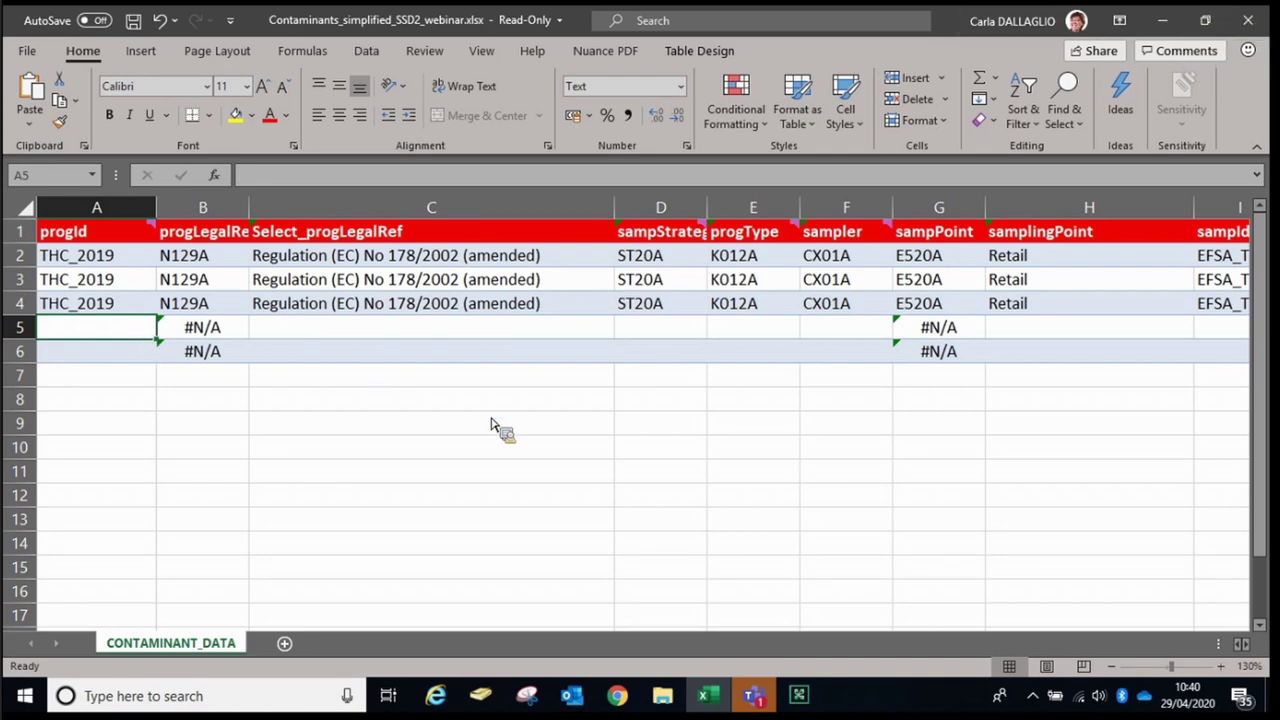
pyautogui.write('hsghf')
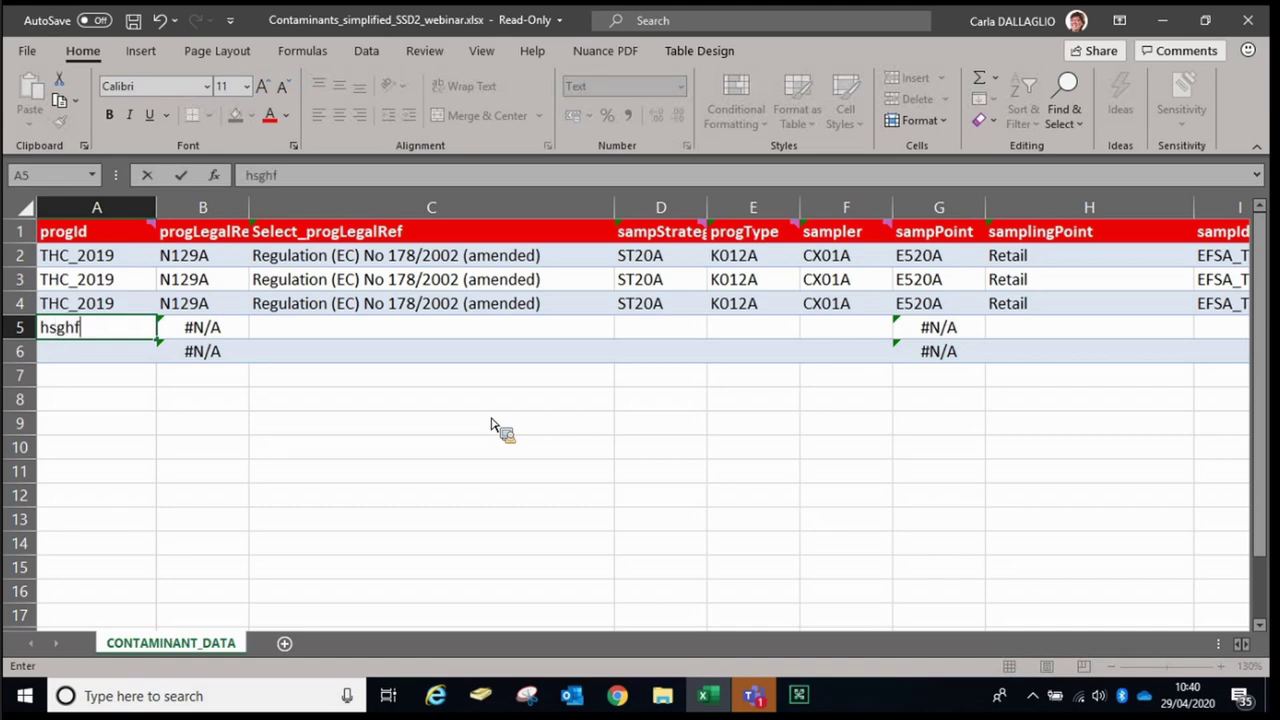
pyautogui.press('BackSpace')
pyautogui.press('BackSpace')
pyautogui.press('BackSpace')
pyautogui.press('BackSpace')
pyautogui.press('BackSpace')
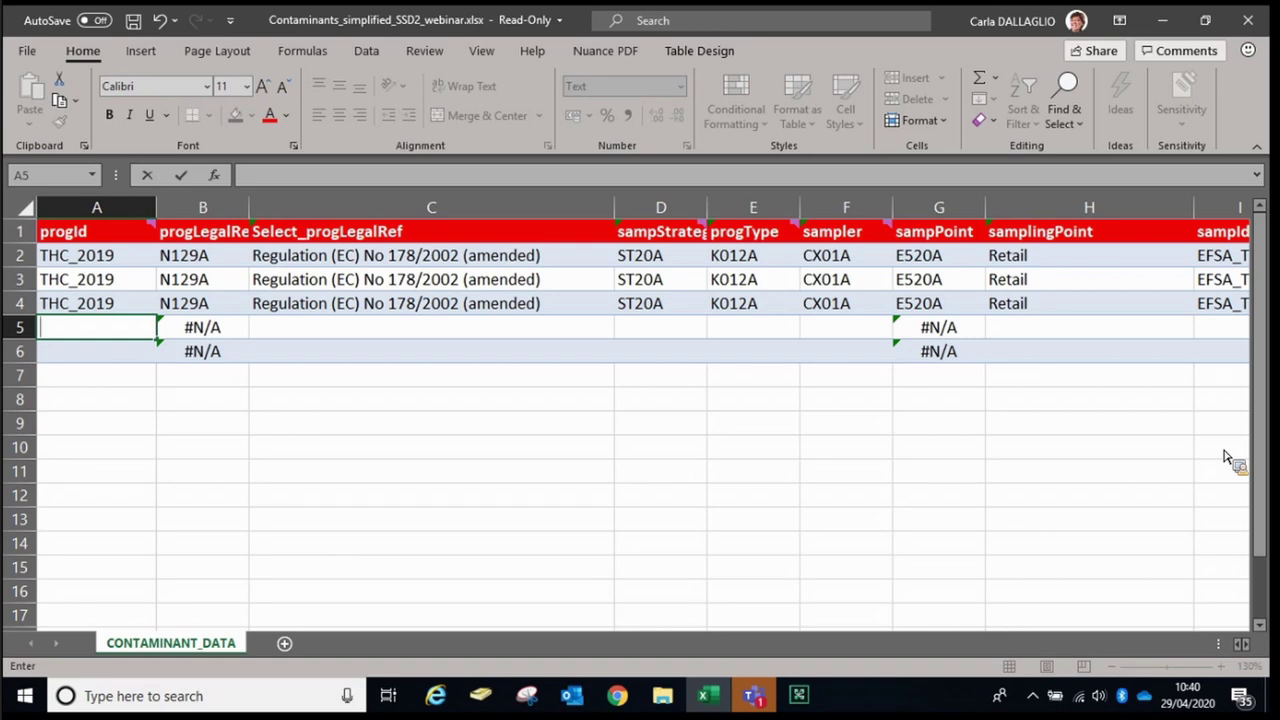
pyautogui.click(97, 337)
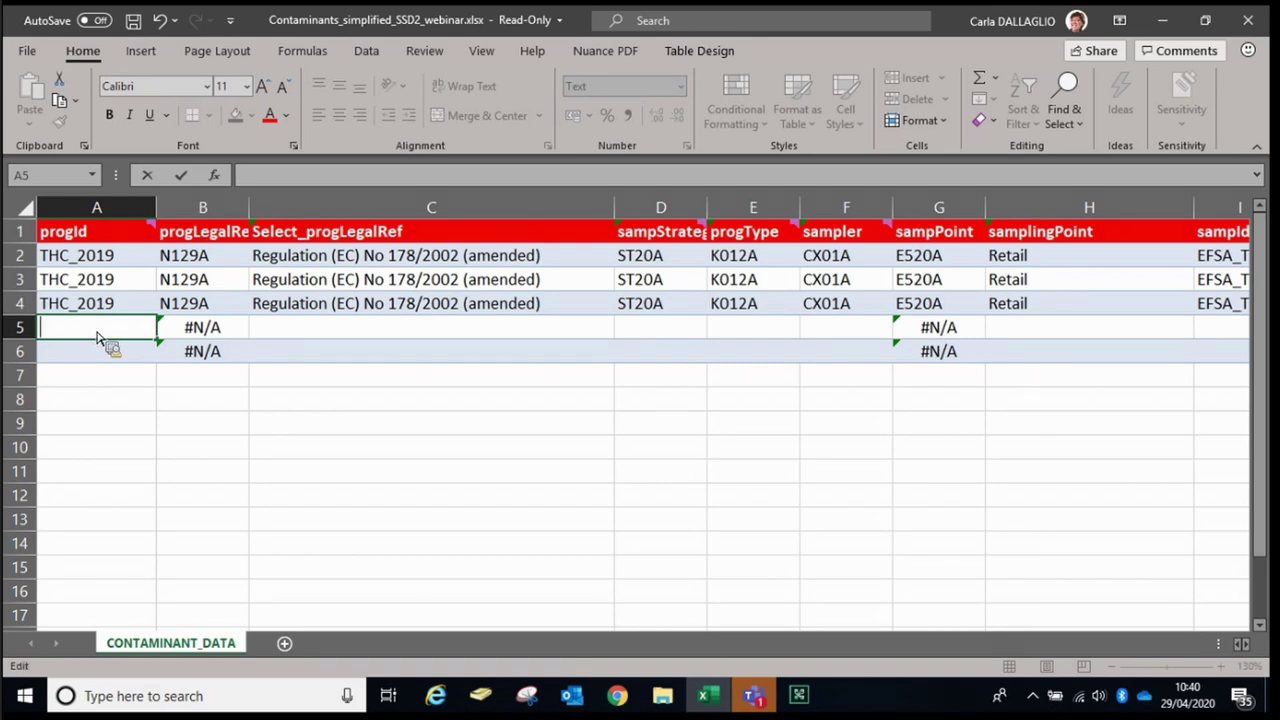
pyautogui.press('Escape')
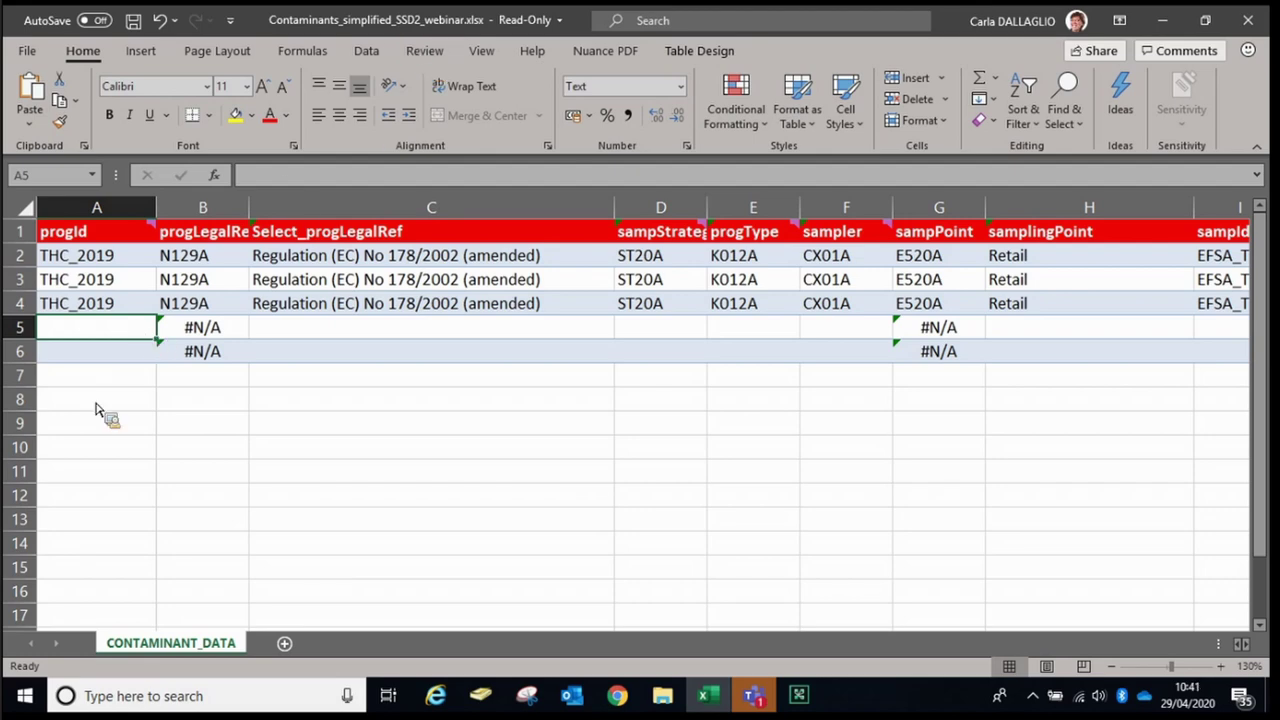
# Step: Enter THC_2019 as the progId in cell A5 and move across to C5
pyautogui.write('THC_2019')
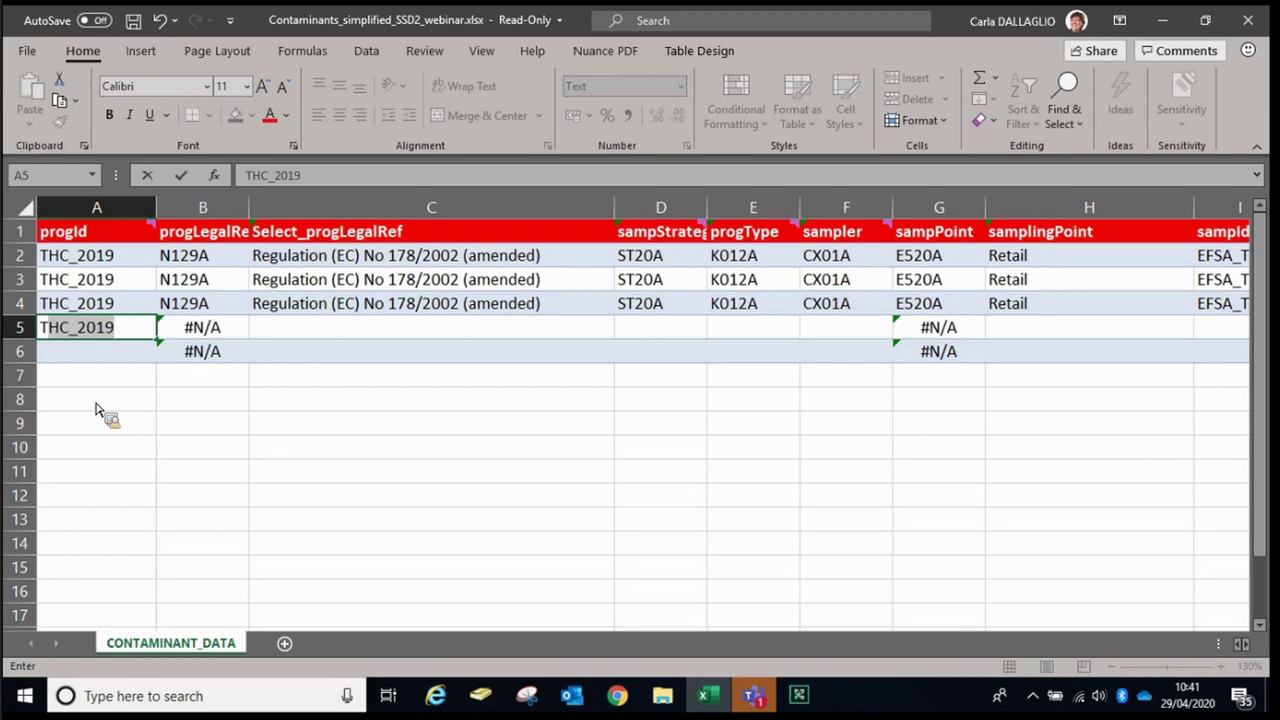
pyautogui.hotkey('shift', 'Right')
pyautogui.hotkey('shift', 'Right')
pyautogui.hotkey('shift', 'Right')
pyautogui.press('Right')
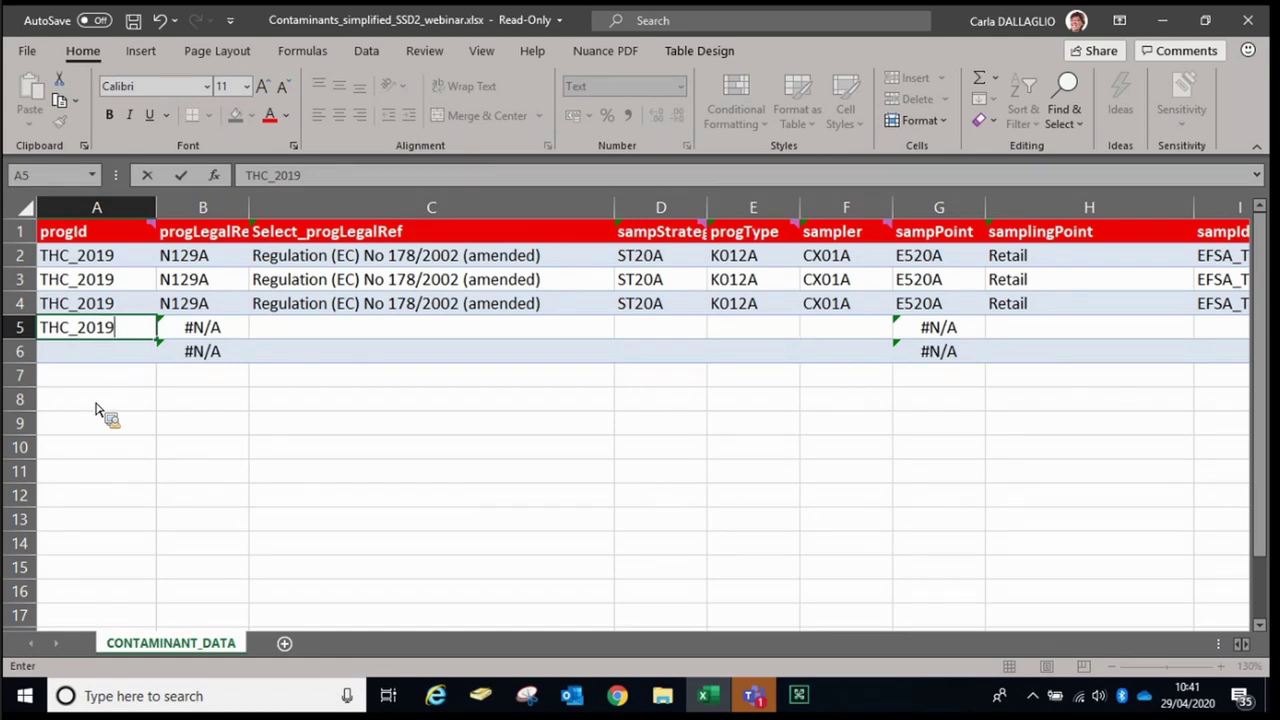
pyautogui.press('Tab')
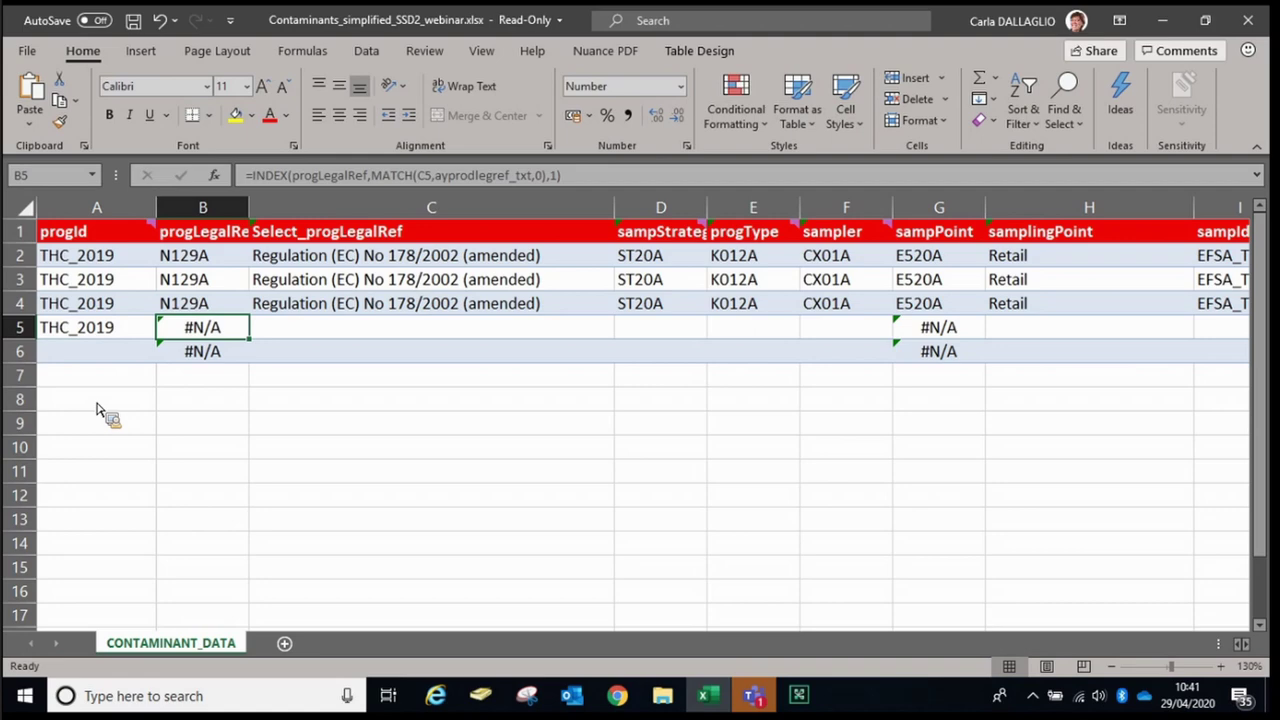
pyautogui.press('Tab')
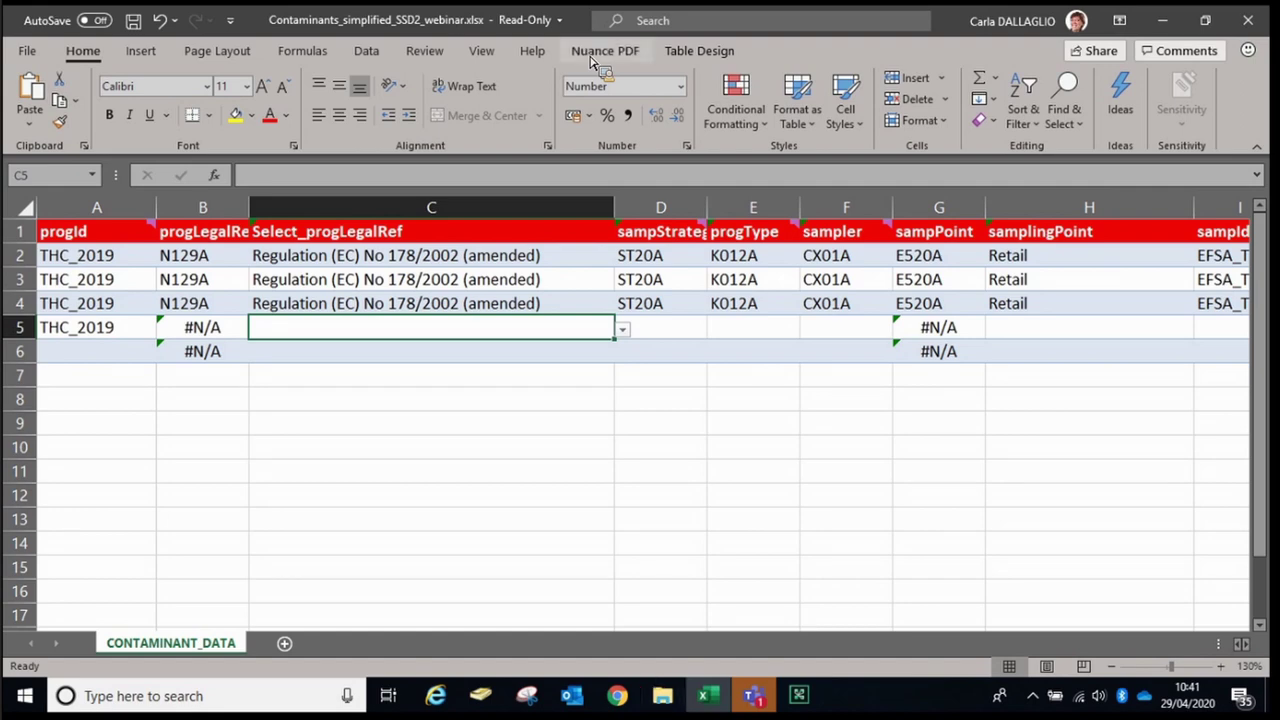
# Step: Pick Regulation (EC) No 178/2002 (amended) from C5's list, filling in code N129A
pyautogui.click(622, 330)
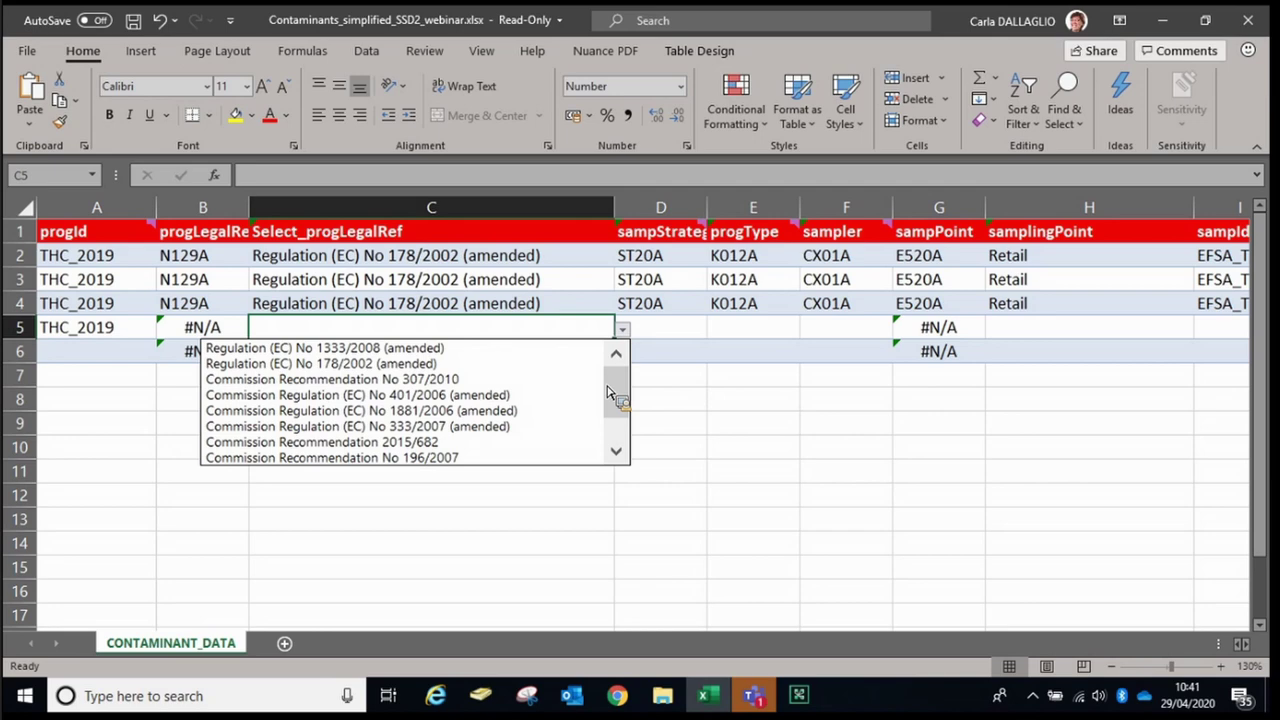
pyautogui.click(616, 451)
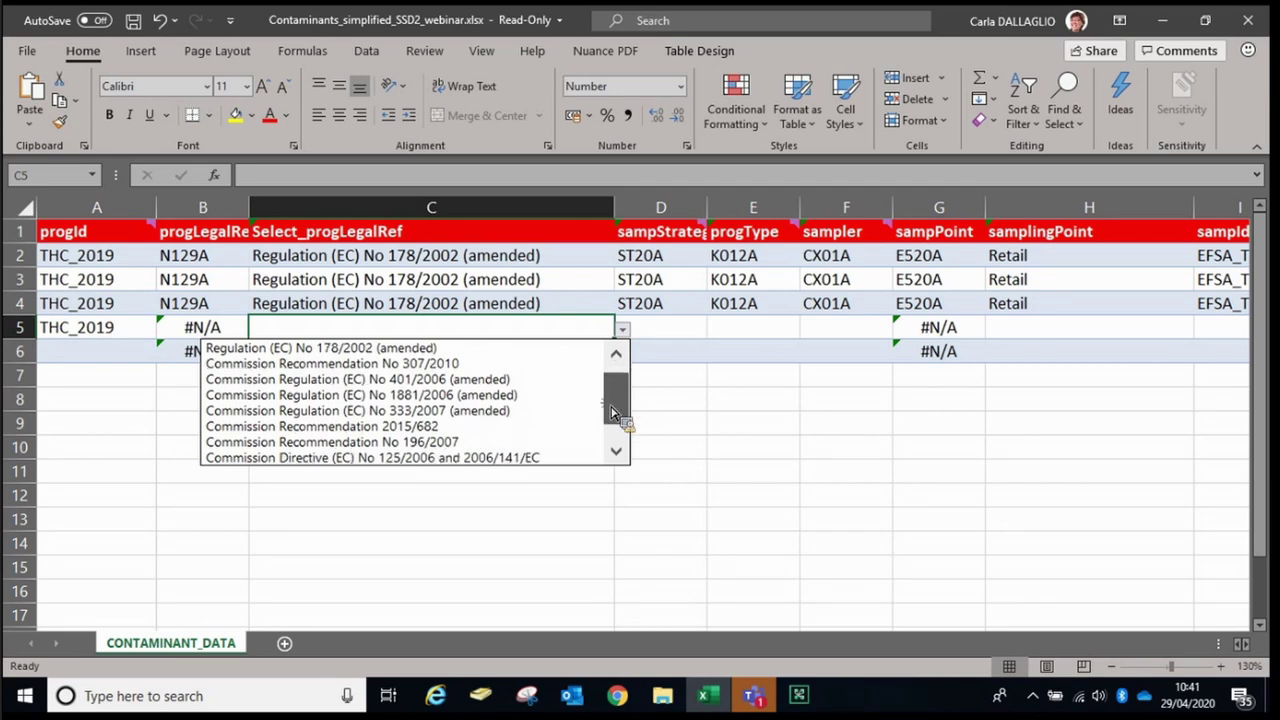
pyautogui.click(616, 451)
pyautogui.click(616, 451)
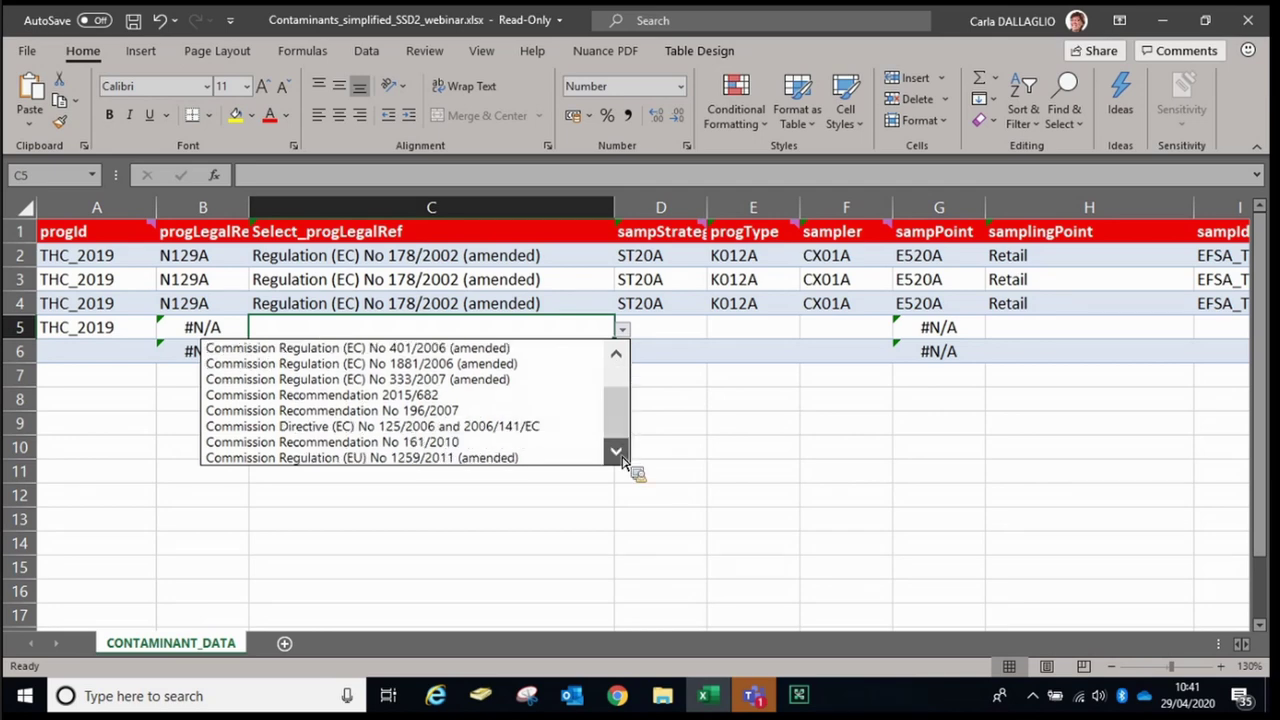
pyautogui.click(617, 357)
pyautogui.click(617, 357)
pyautogui.click(617, 357)
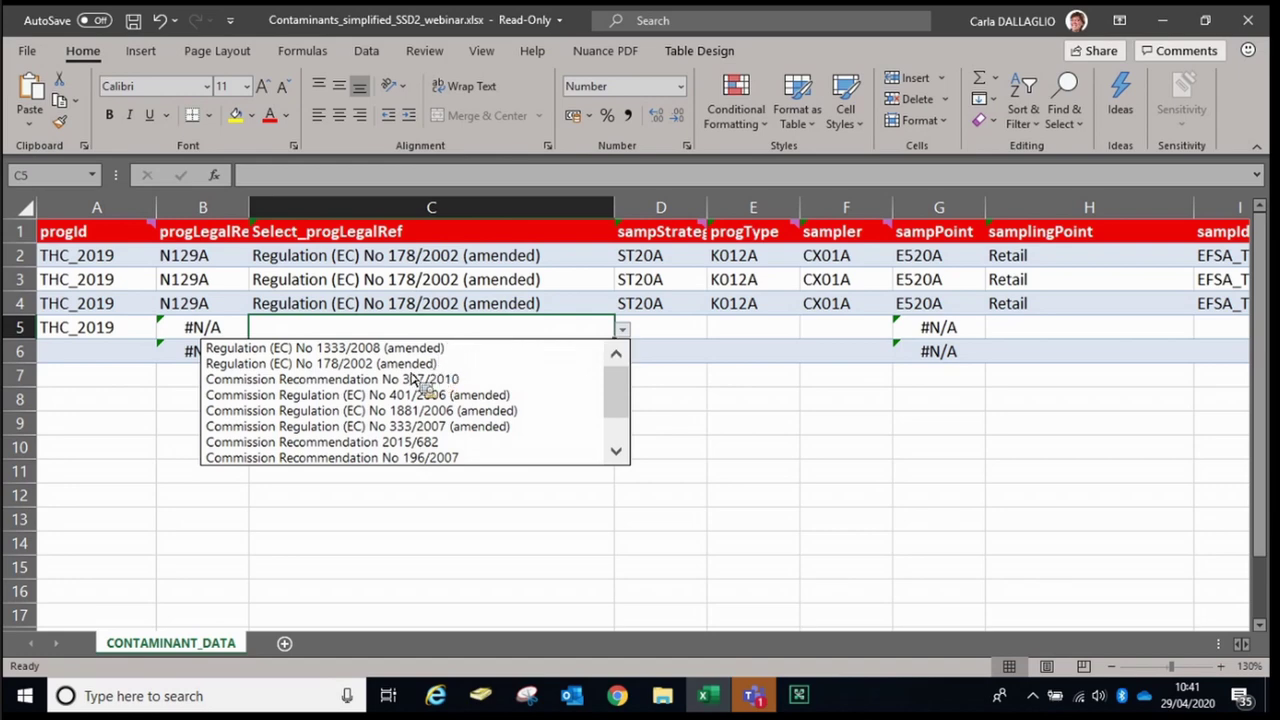
pyautogui.press('Down')
pyautogui.press('Down')
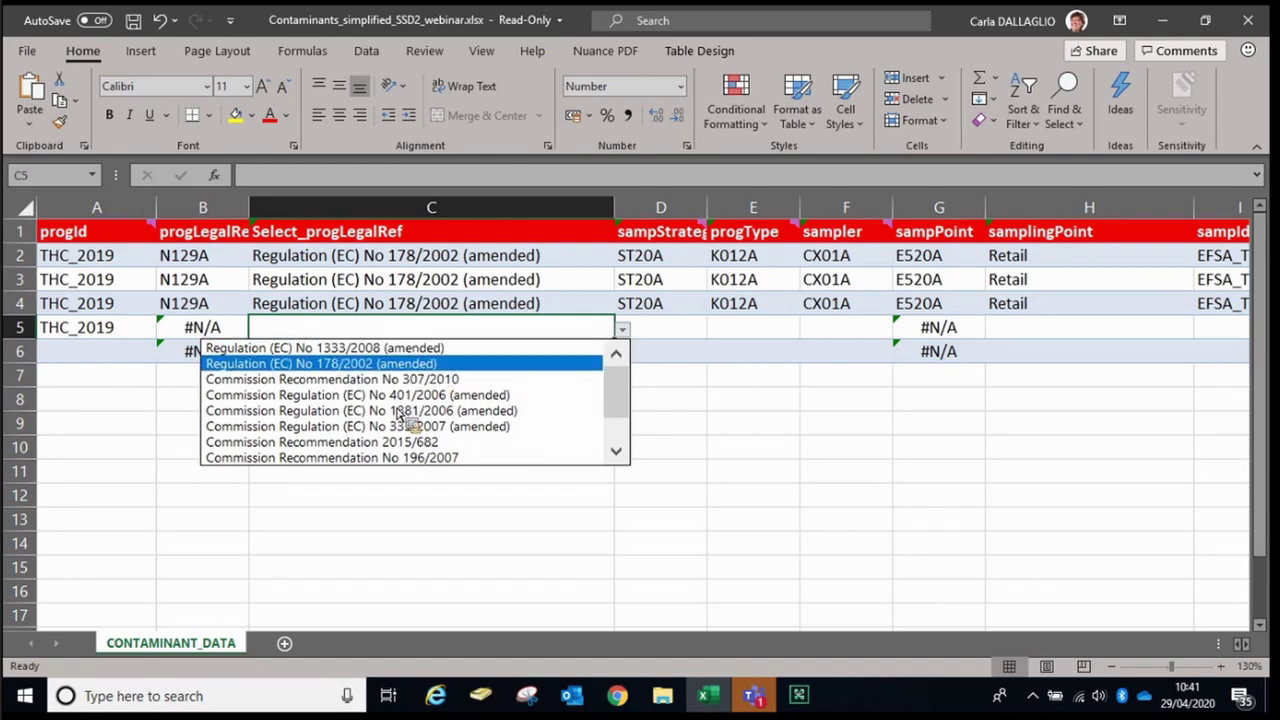
pyautogui.press('Down')
pyautogui.press('Up')
pyautogui.press('Down')
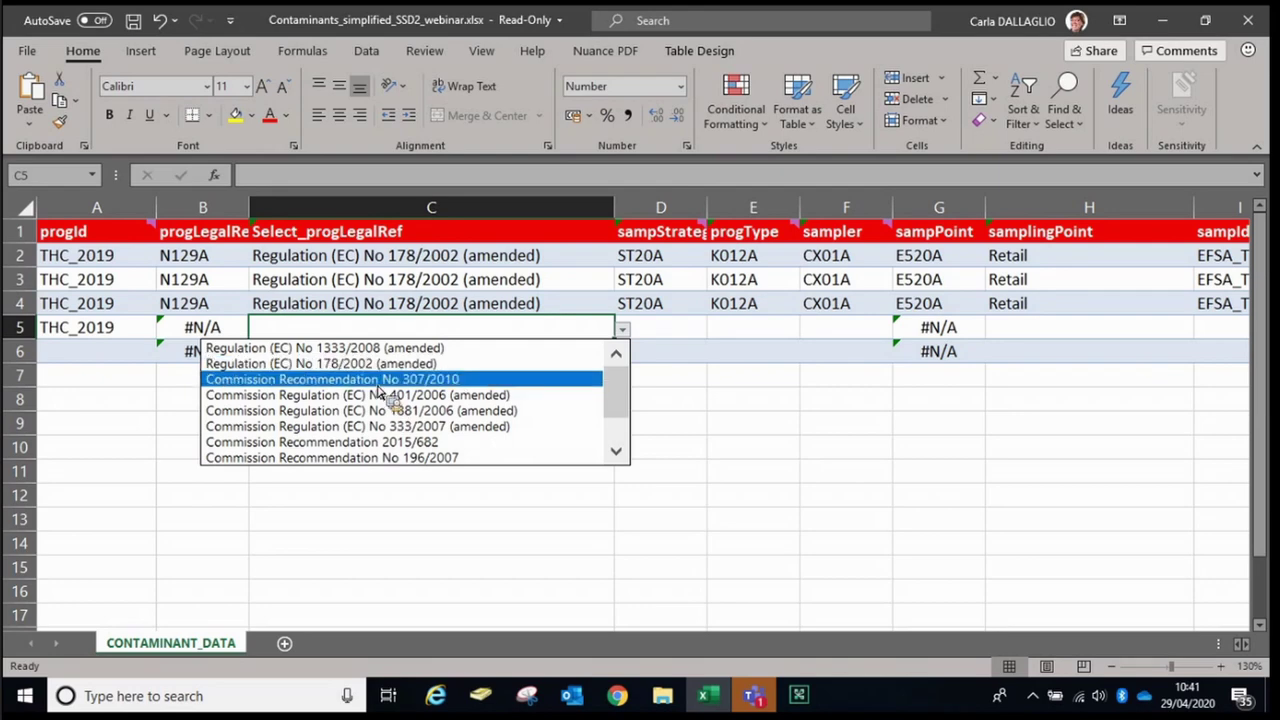
pyautogui.press('Down')
pyautogui.press('Down')
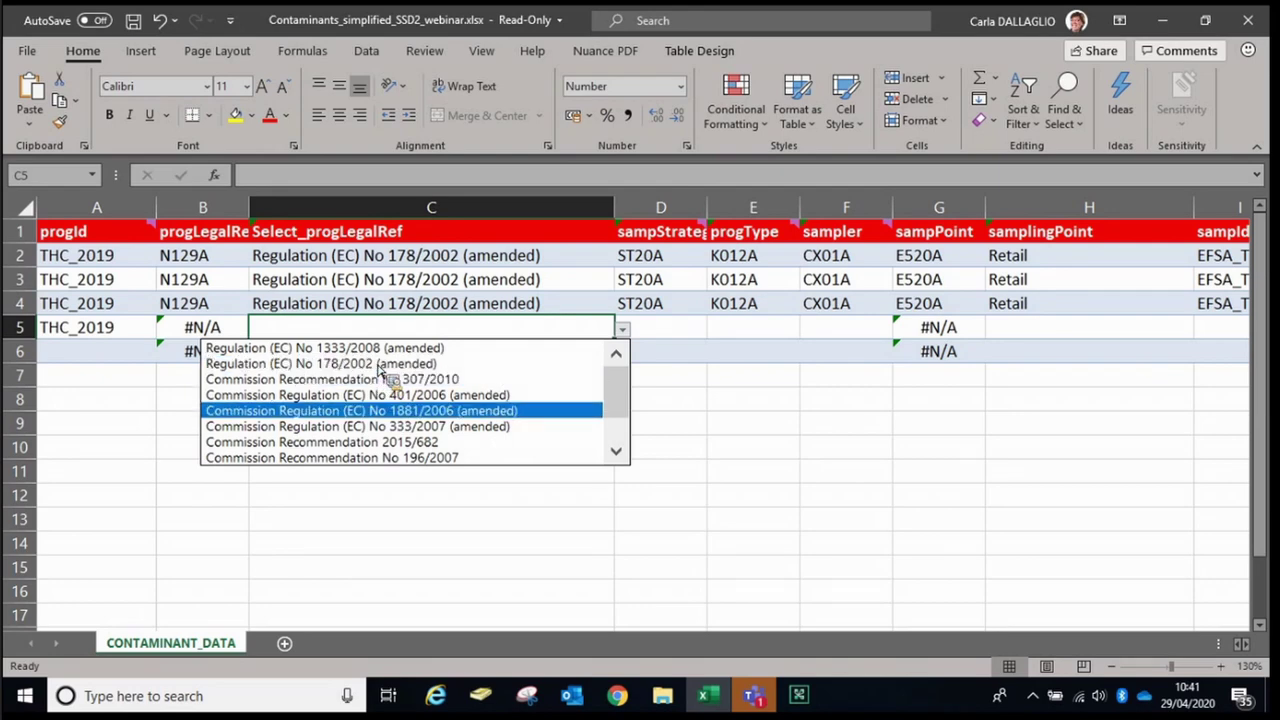
pyautogui.press('Up')
pyautogui.press('Up')
pyautogui.press('Up')
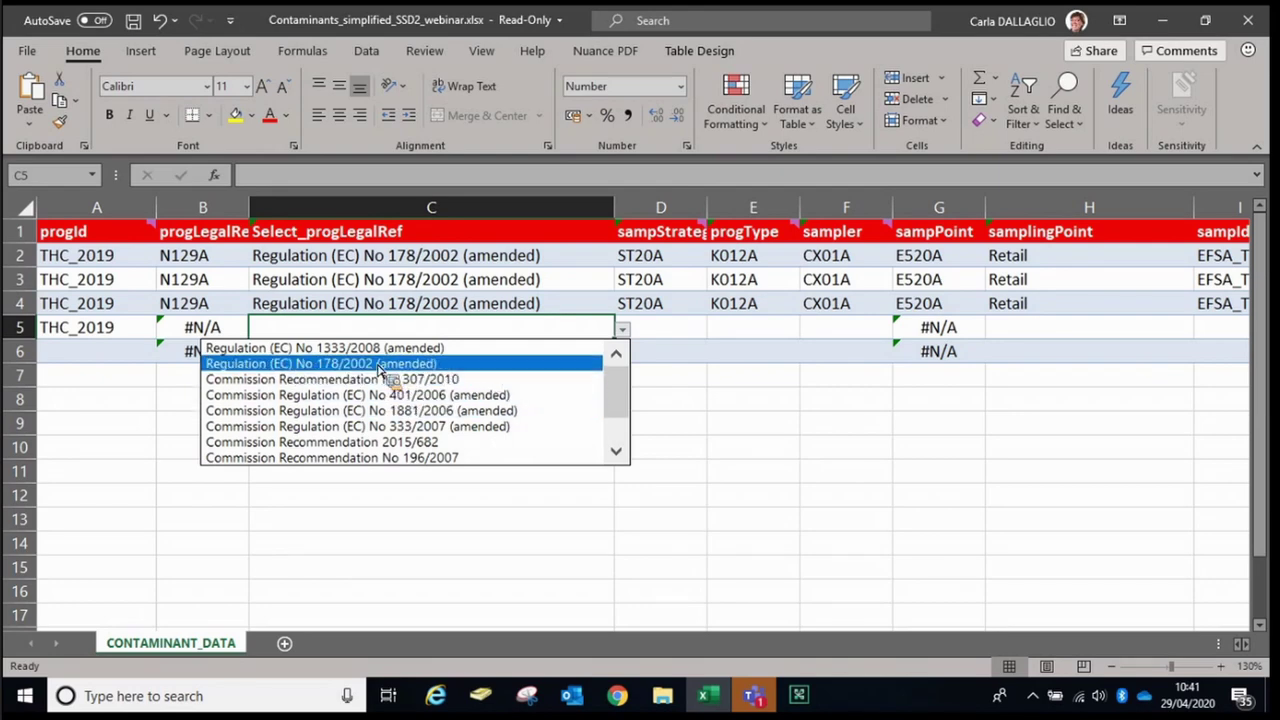
pyautogui.press('Return')
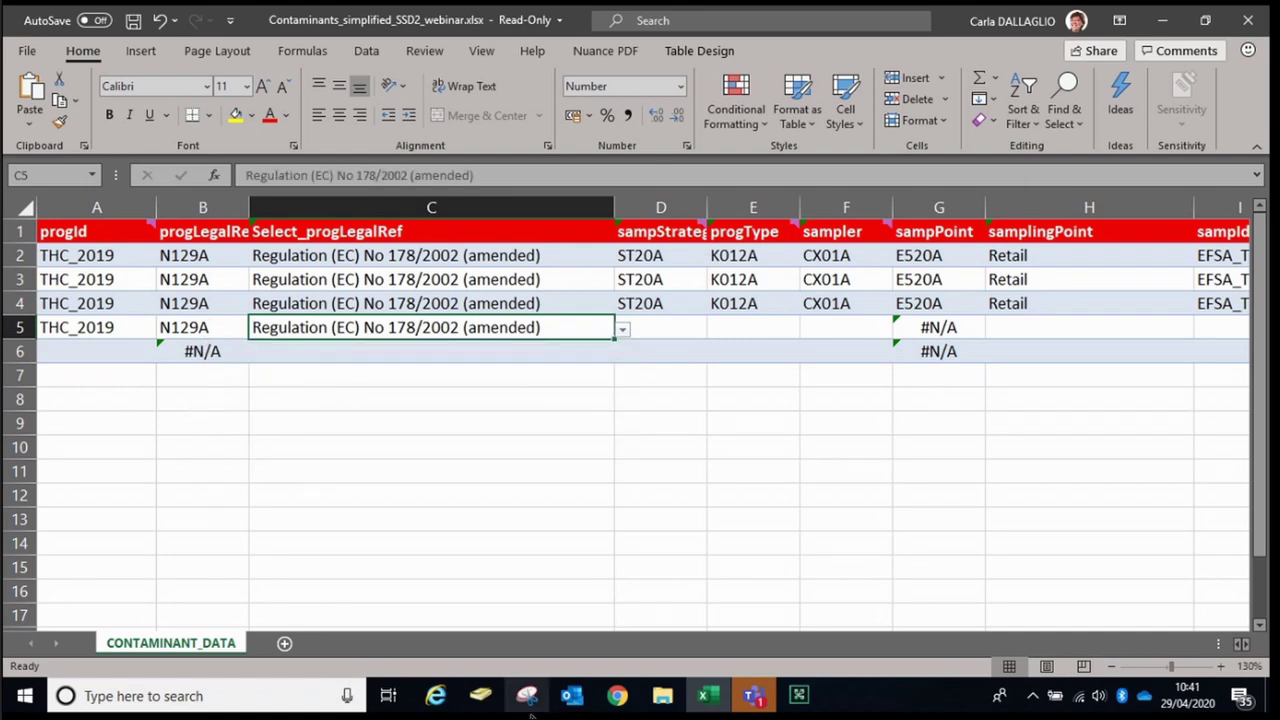
# Step: Adjust the system volume and select the empty cells C7 to C10
pyautogui.moveTo(534, 714); pyautogui.dragTo(715, 516)
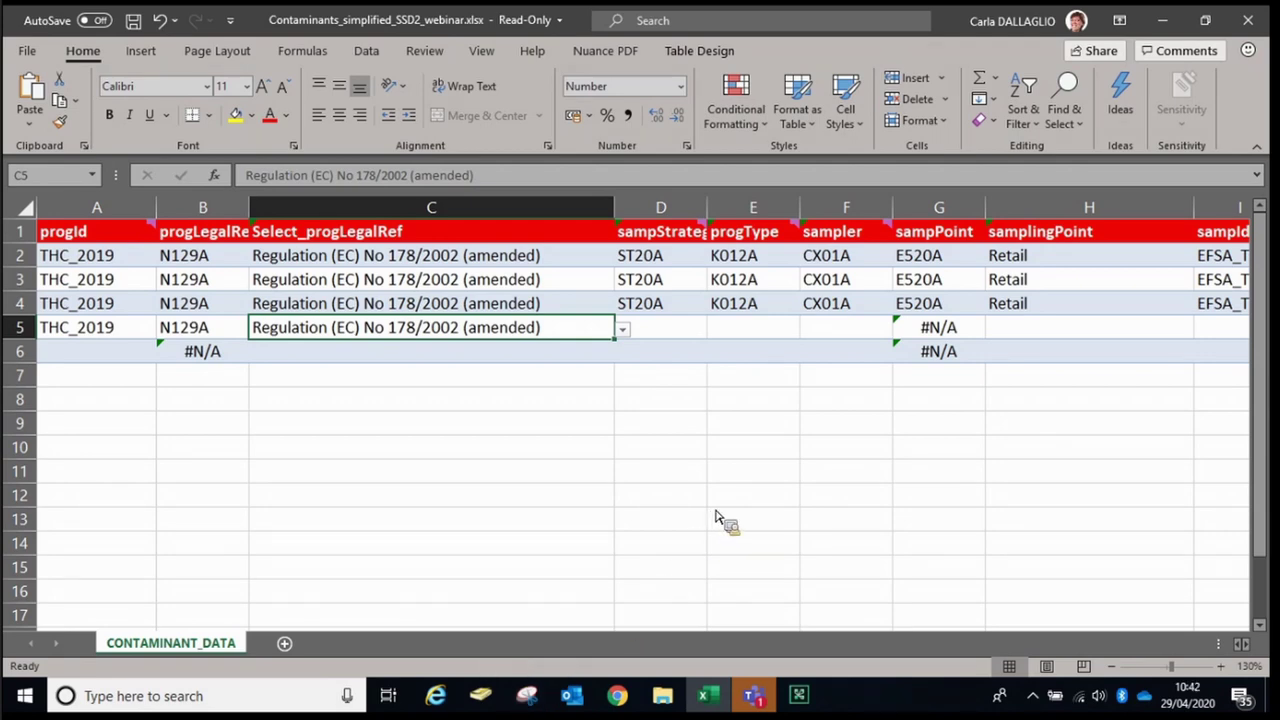
pyautogui.press('XF86AudioLowerVolume')
pyautogui.press('XF86AudioRaiseVolume')
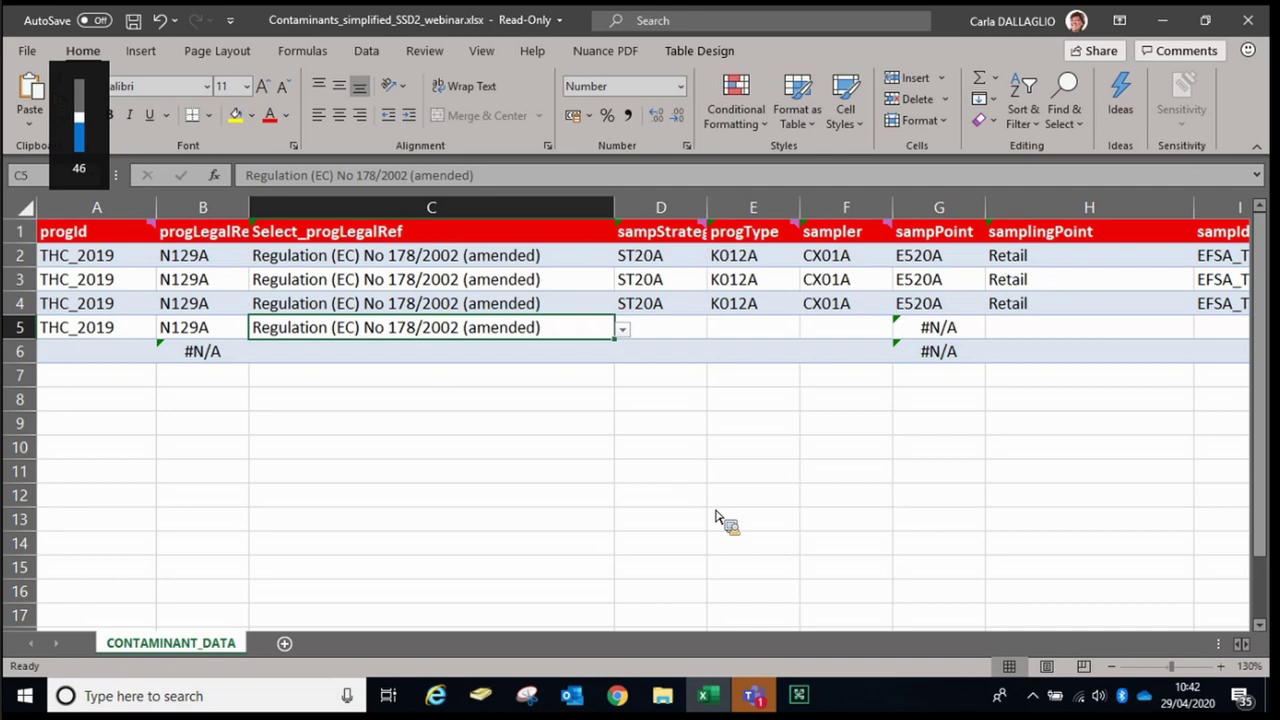
pyautogui.press('XF86AudioLowerVolume')
pyautogui.press('XF86AudioLowerVolume')
pyautogui.press('XF86AudioLowerVolume')
pyautogui.press('XF86AudioLowerVolume')
pyautogui.press('XF86AudioLowerVolume')
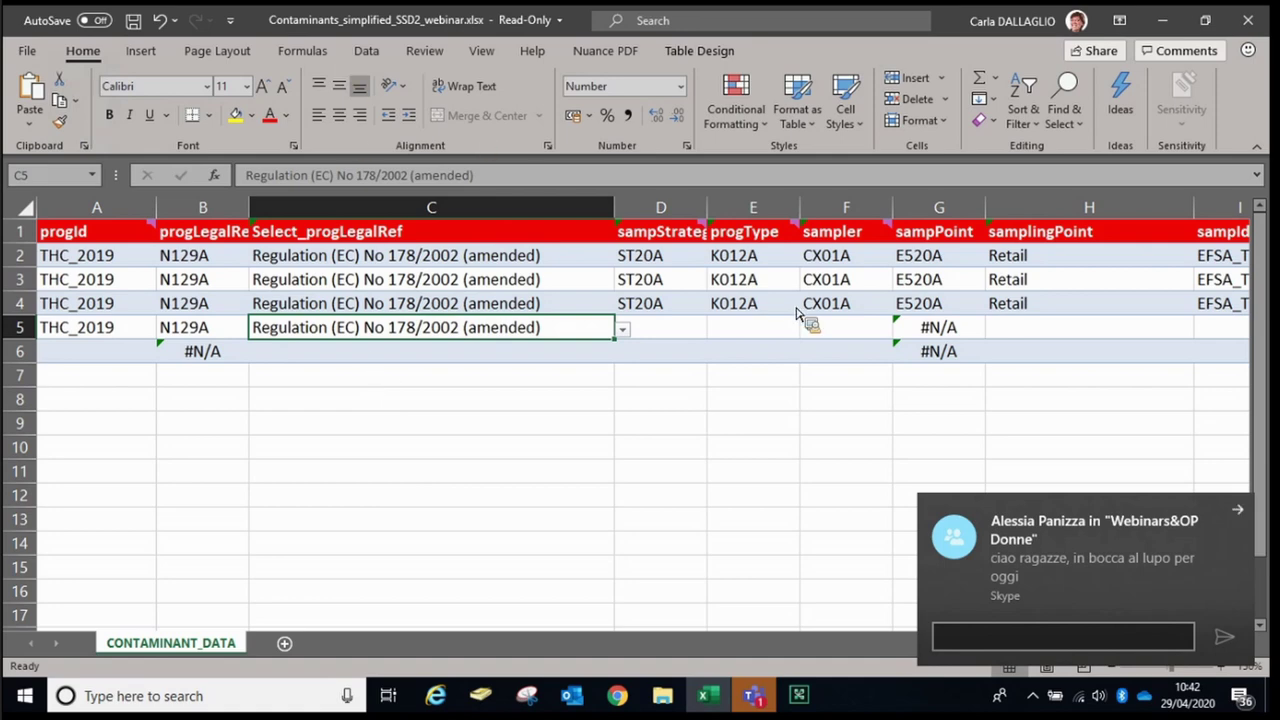
pyautogui.moveTo(550, 447); pyautogui.dragTo(550, 374)
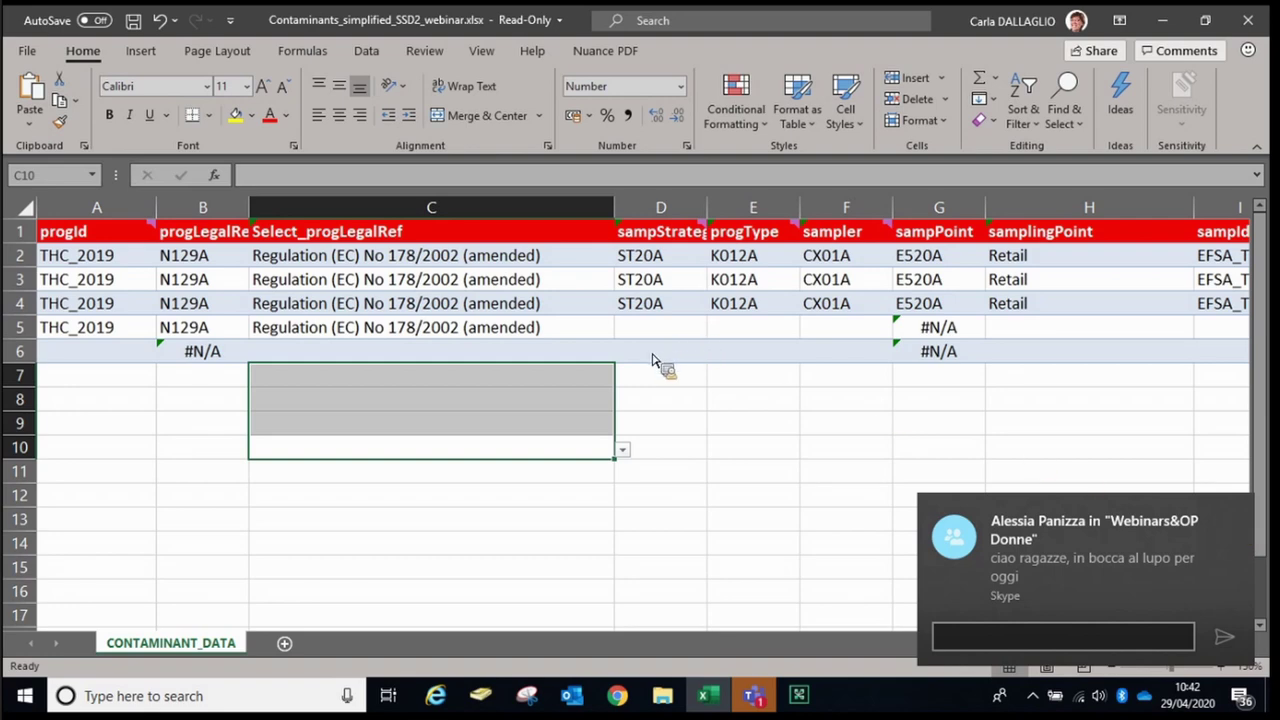
# Step: Choose ST20A from D5's validation list as the sampling strategy
pyautogui.click(705, 336)
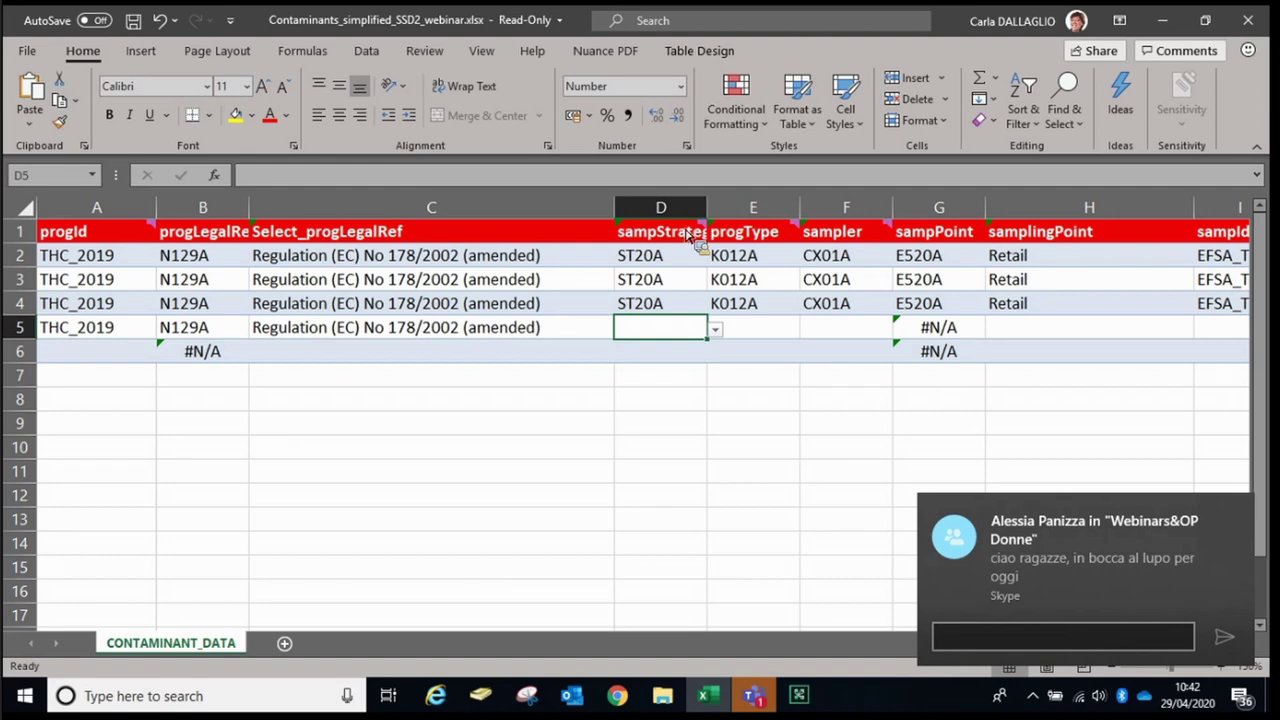
pyautogui.moveTo(690, 235)
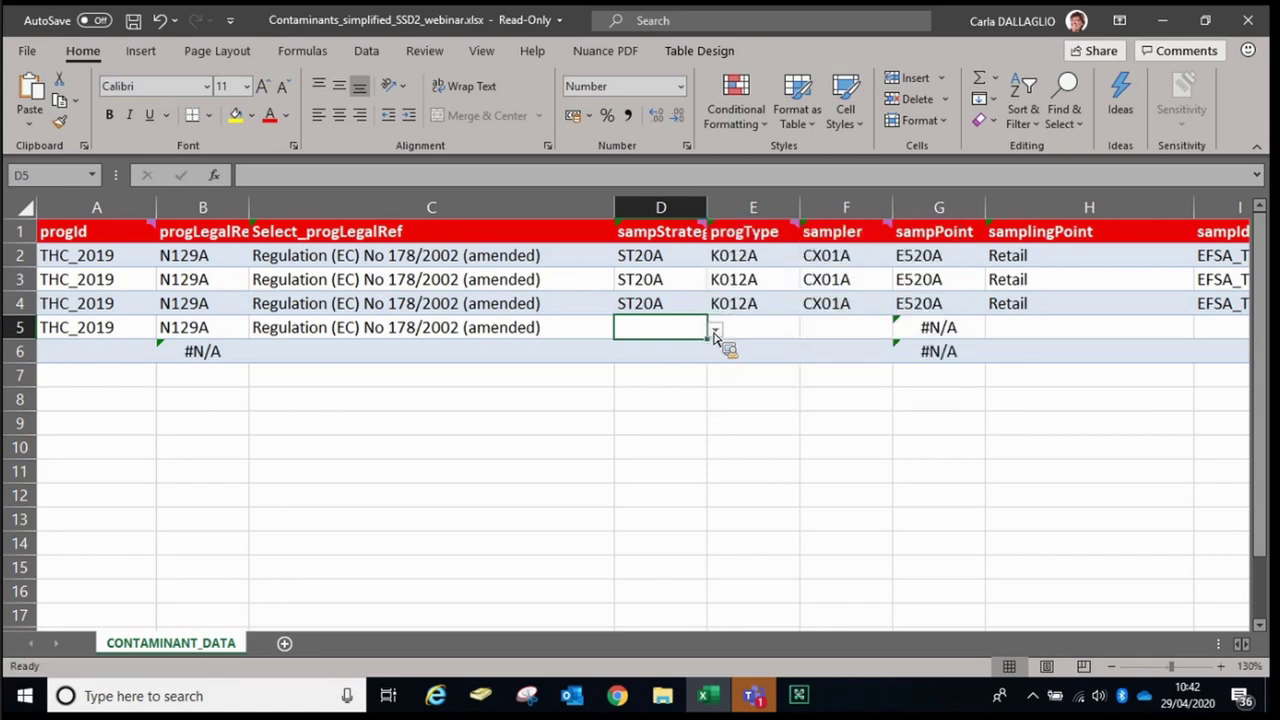
pyautogui.click(714, 330)
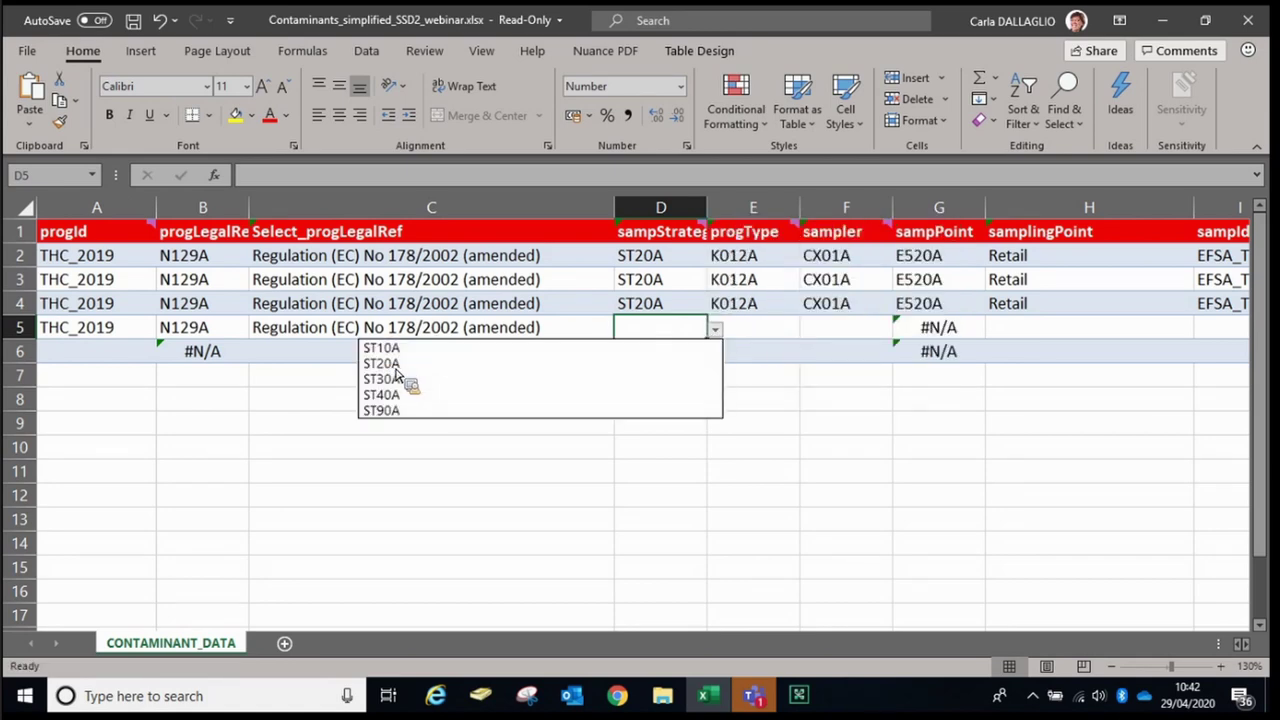
pyautogui.press('Return')
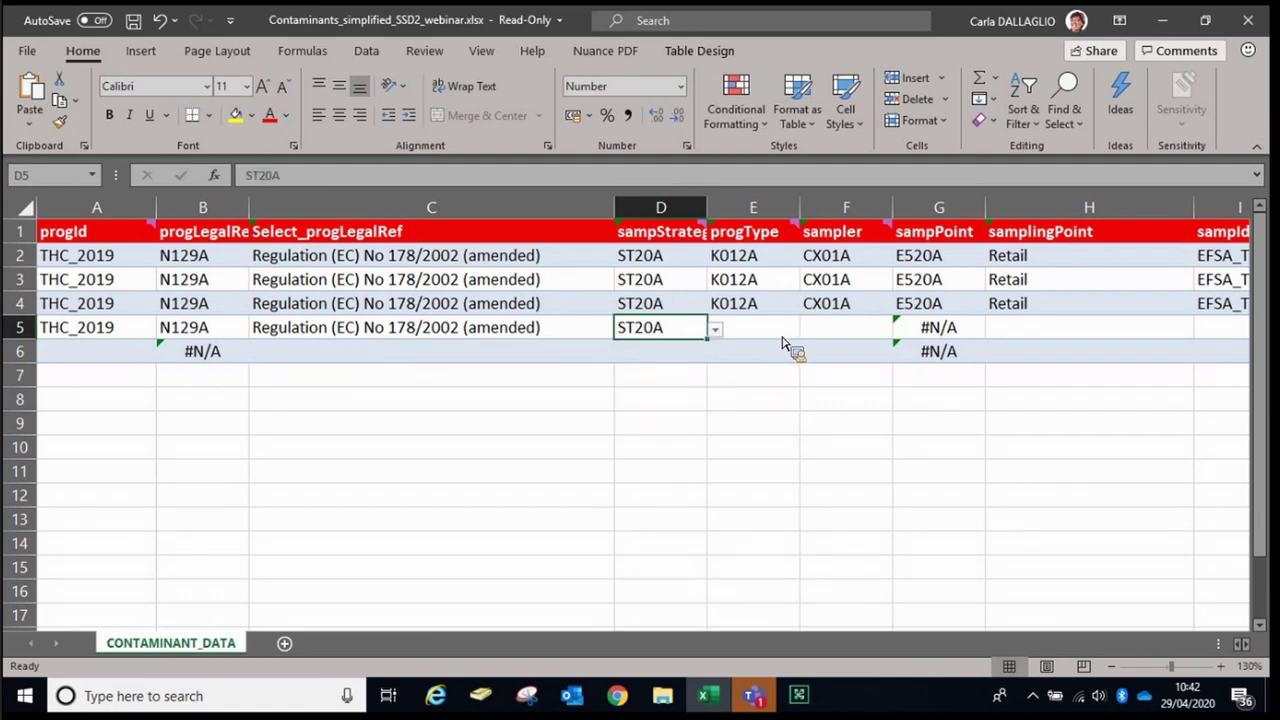
pyautogui.press('Tab')
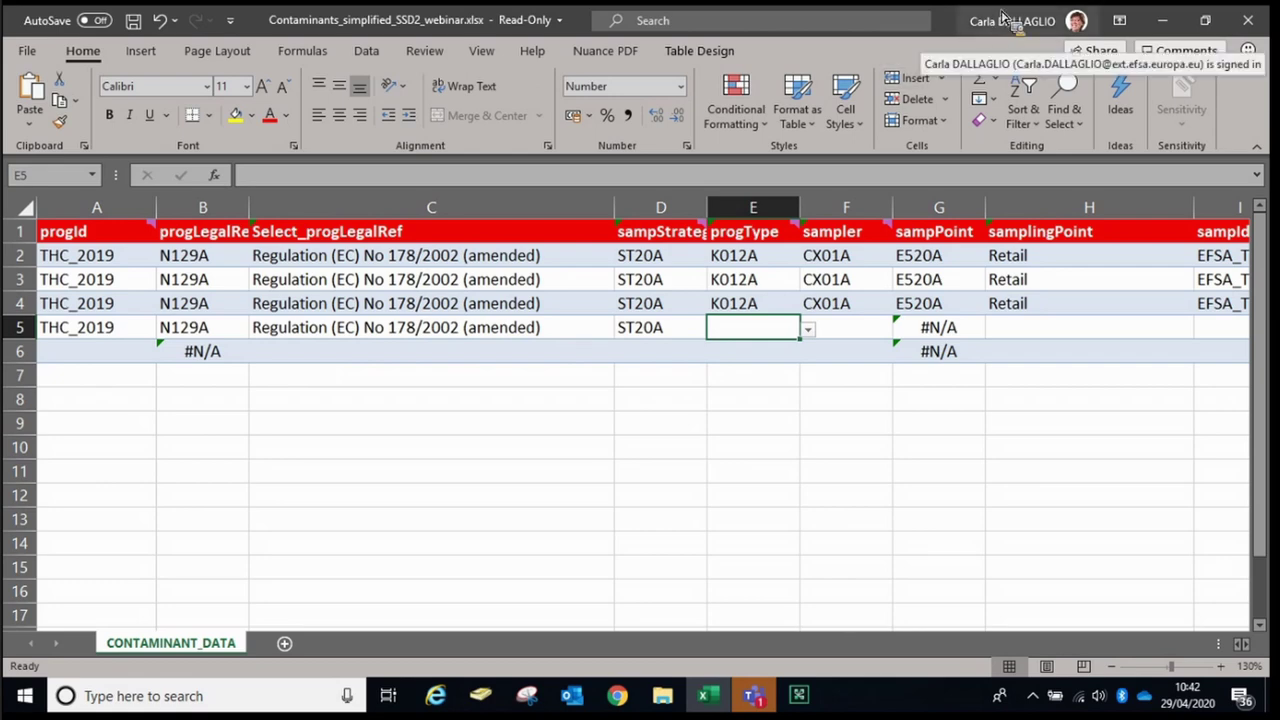
# Step: Choose programme type code K012A from E5's validation list
pyautogui.click(808, 332)
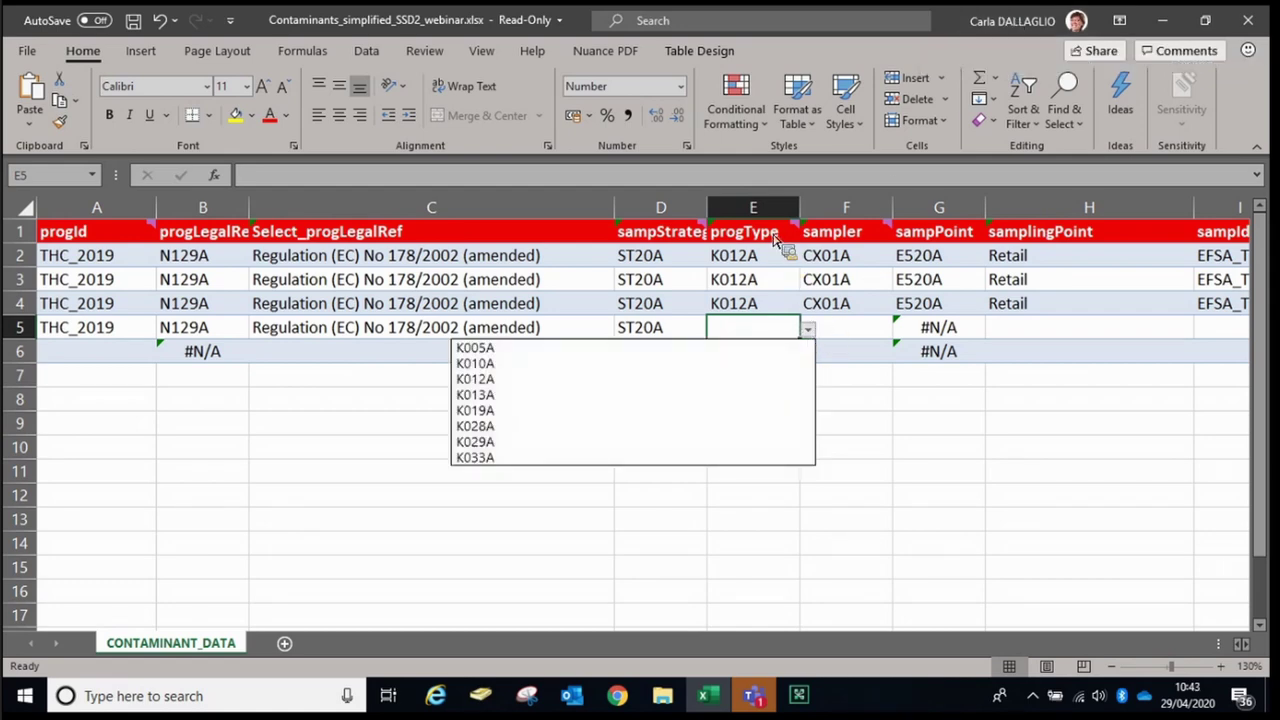
pyautogui.press('Escape')
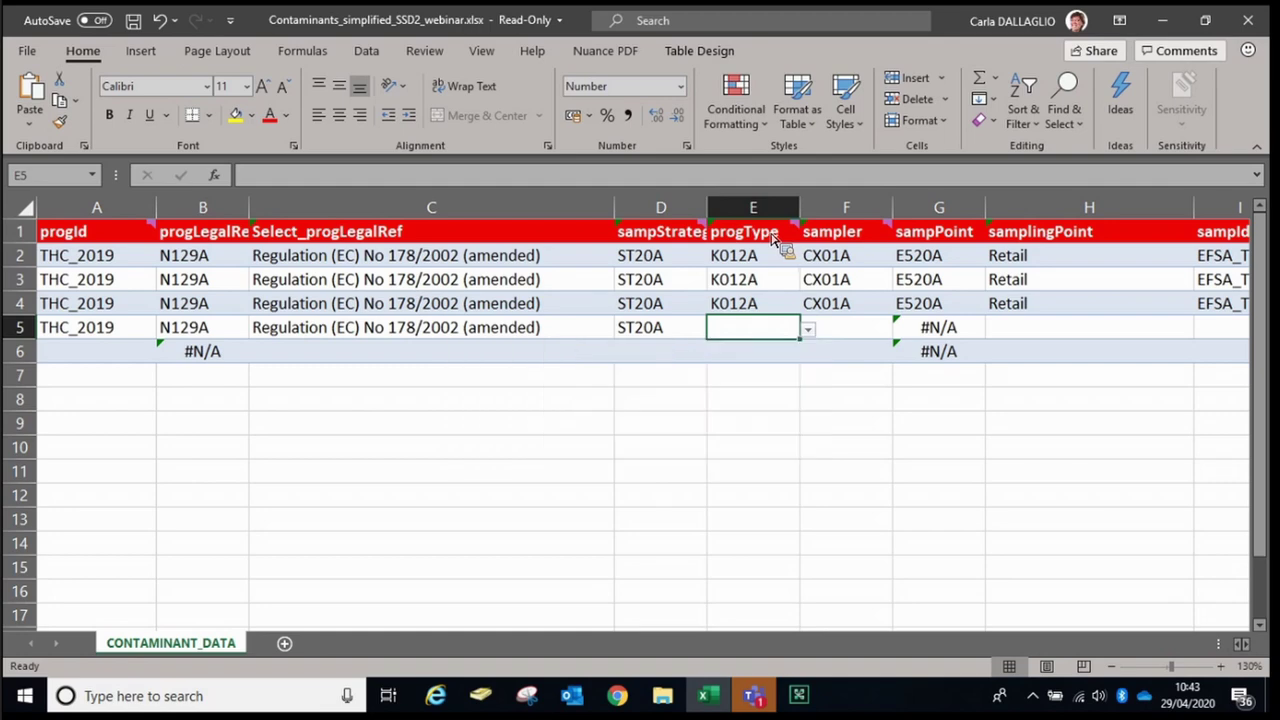
pyautogui.moveTo(775, 239)
pyautogui.hotkey('alt', 'Down')
pyautogui.press('Down')
pyautogui.press('Down')
pyautogui.press('Down')
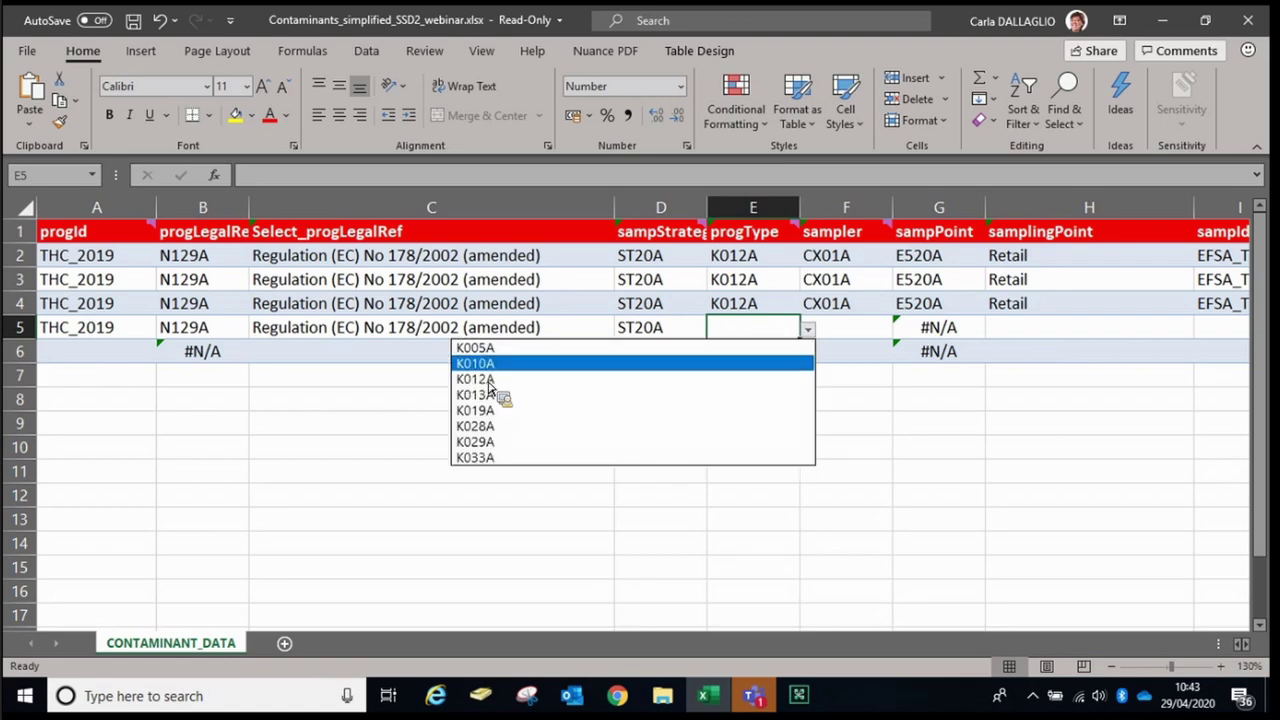
pyautogui.press('Return')
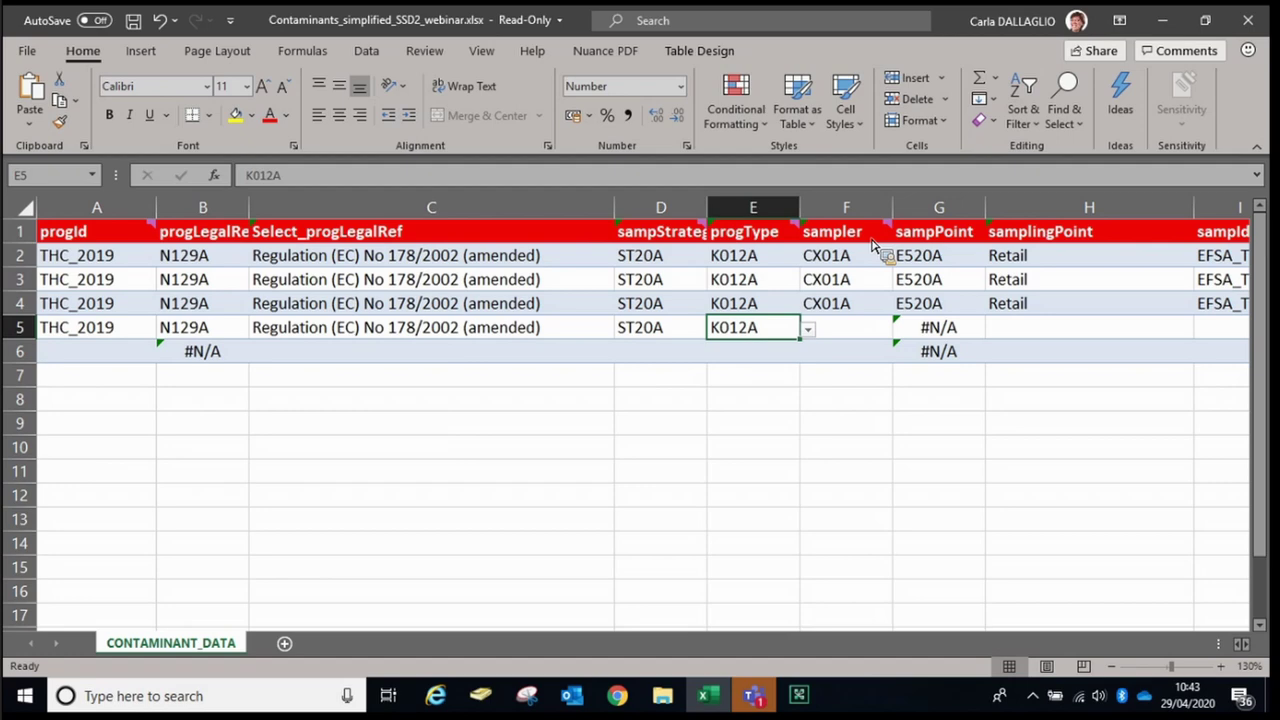
pyautogui.moveTo(872, 245)
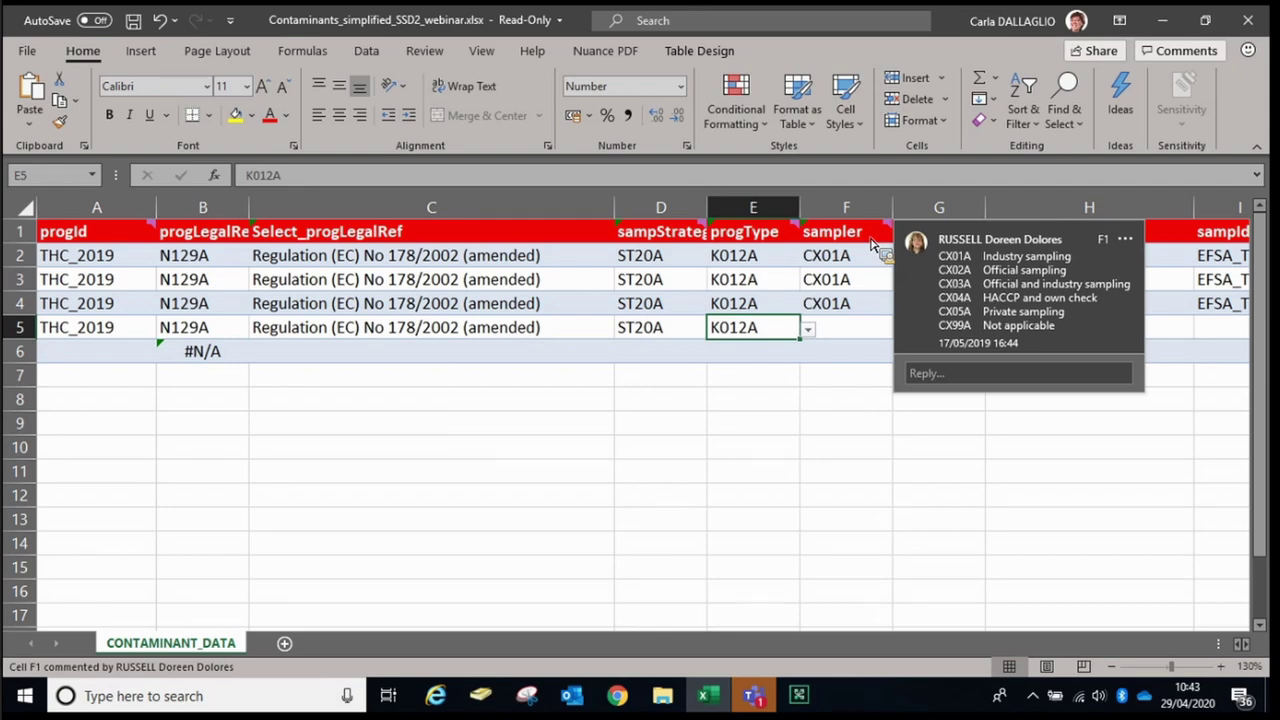
# Step: Choose sampler code CX01A from F5's validation list
pyautogui.click(846, 333)
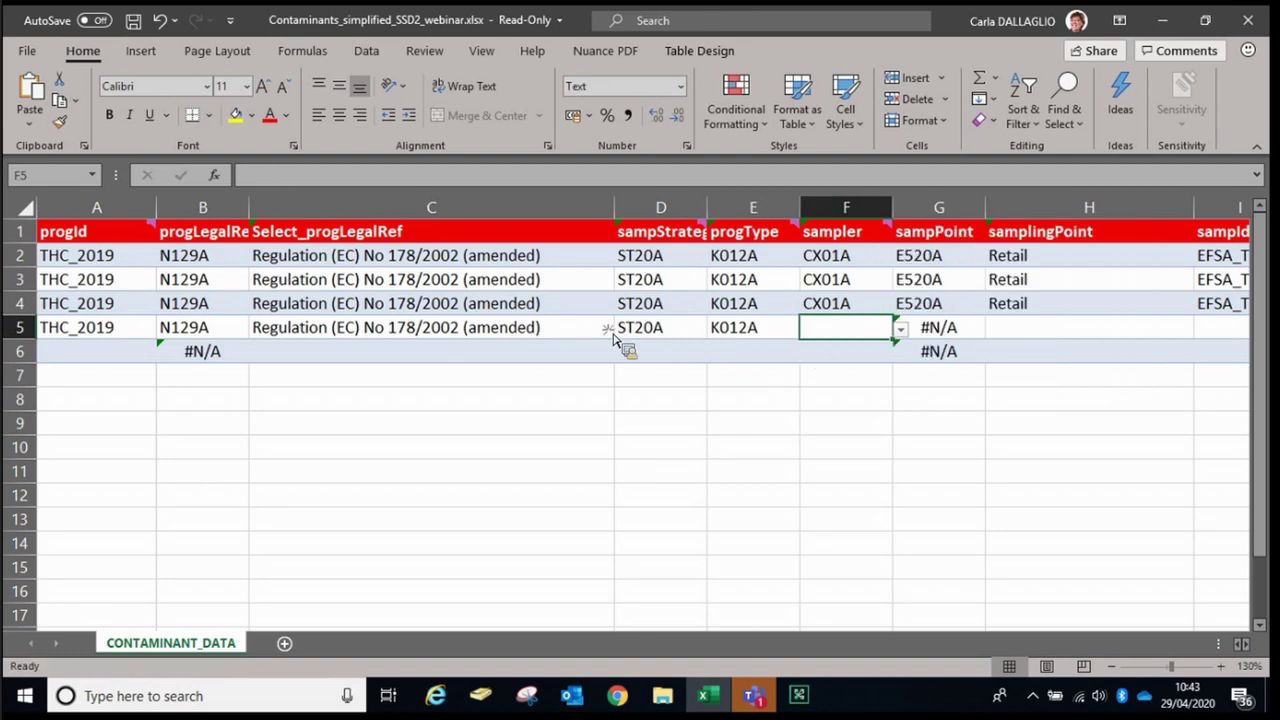
pyautogui.hotkey('alt', 'Down')
pyautogui.press('Down')
pyautogui.press('Up')
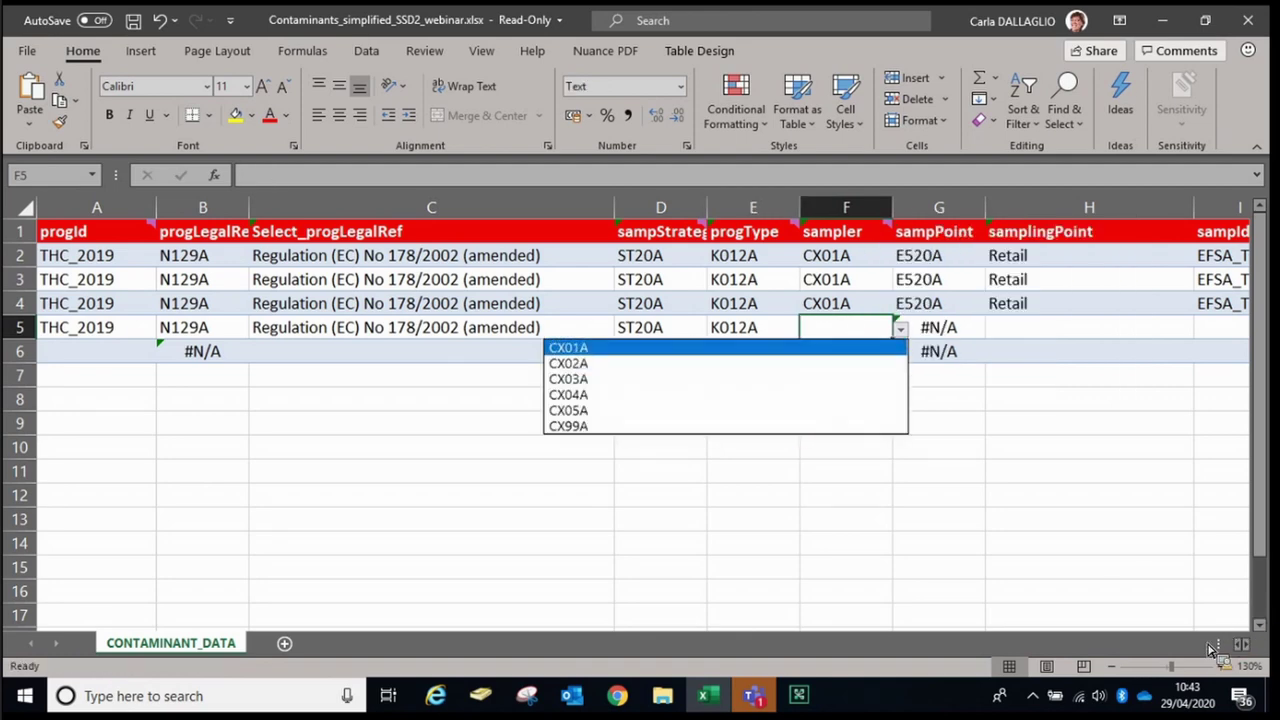
pyautogui.press('Return')
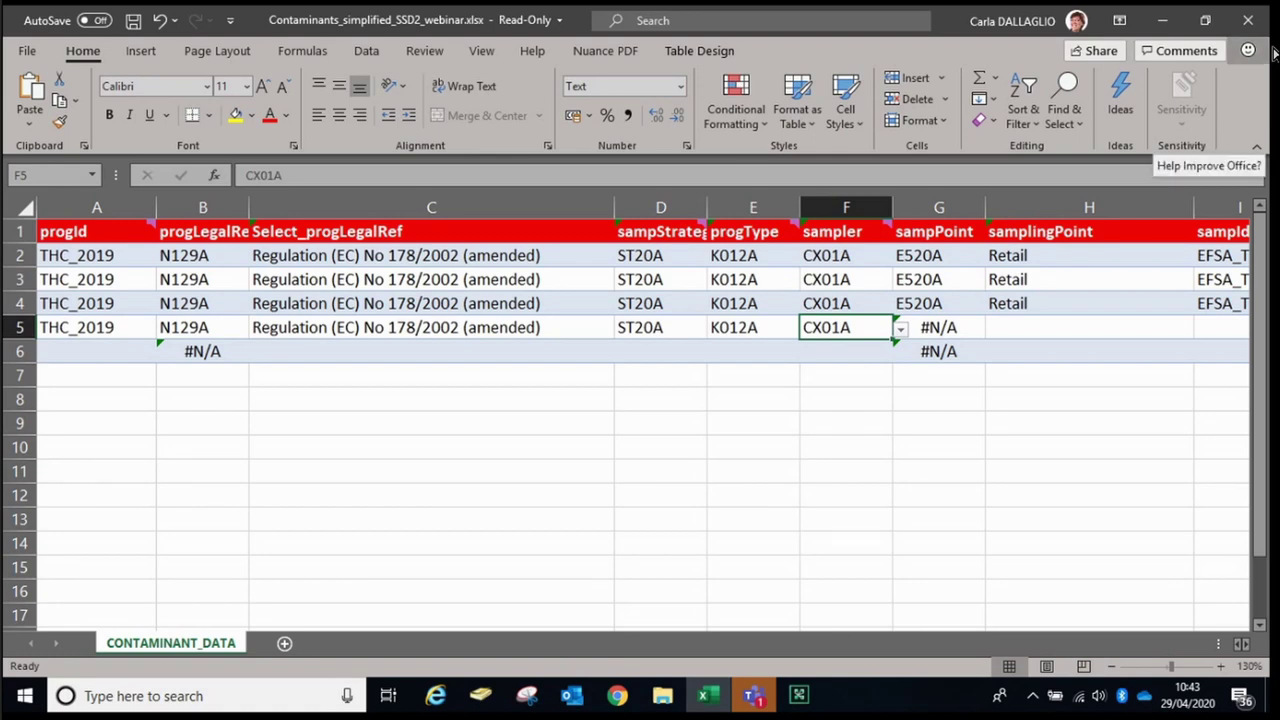
# Step: Select Manufacturing from H5's sampling point list so G5 can resolve to E300A
pyautogui.click(1192, 330)
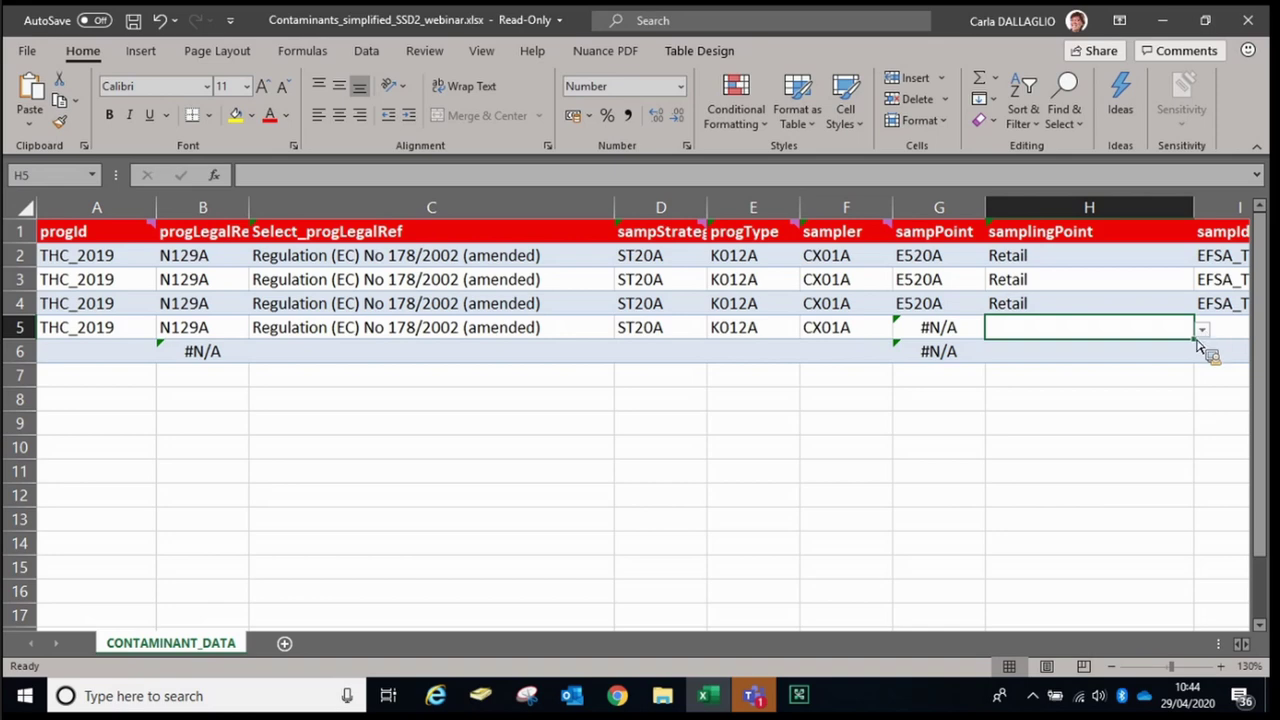
pyautogui.hotkey('alt', 'Down')
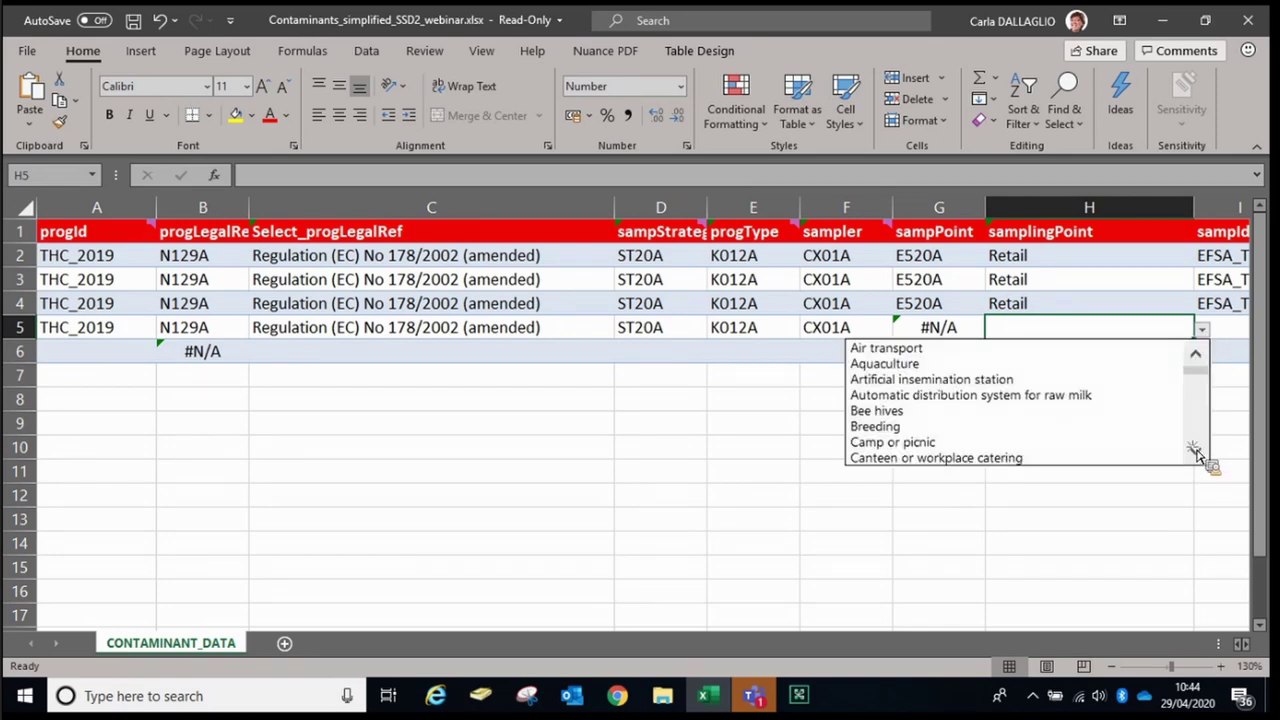
pyautogui.click(1196, 453)
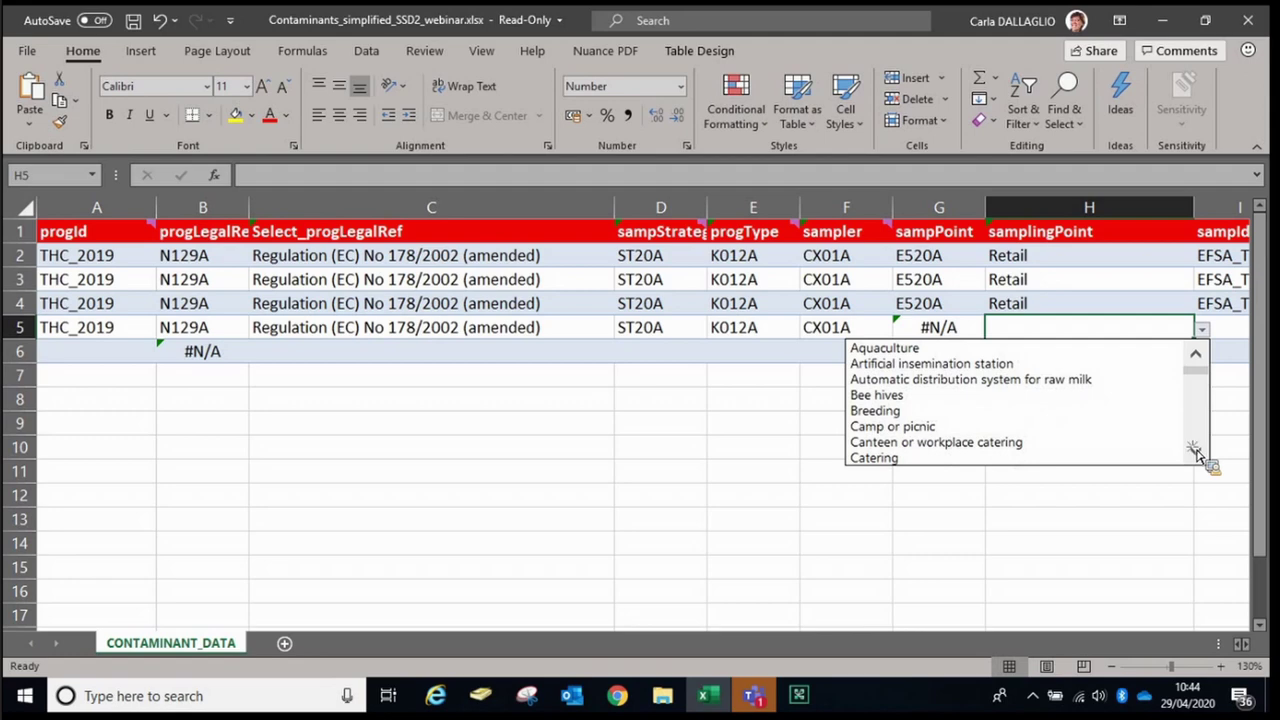
pyautogui.click(1196, 453)
pyautogui.click(1196, 453)
pyautogui.click(1196, 453)
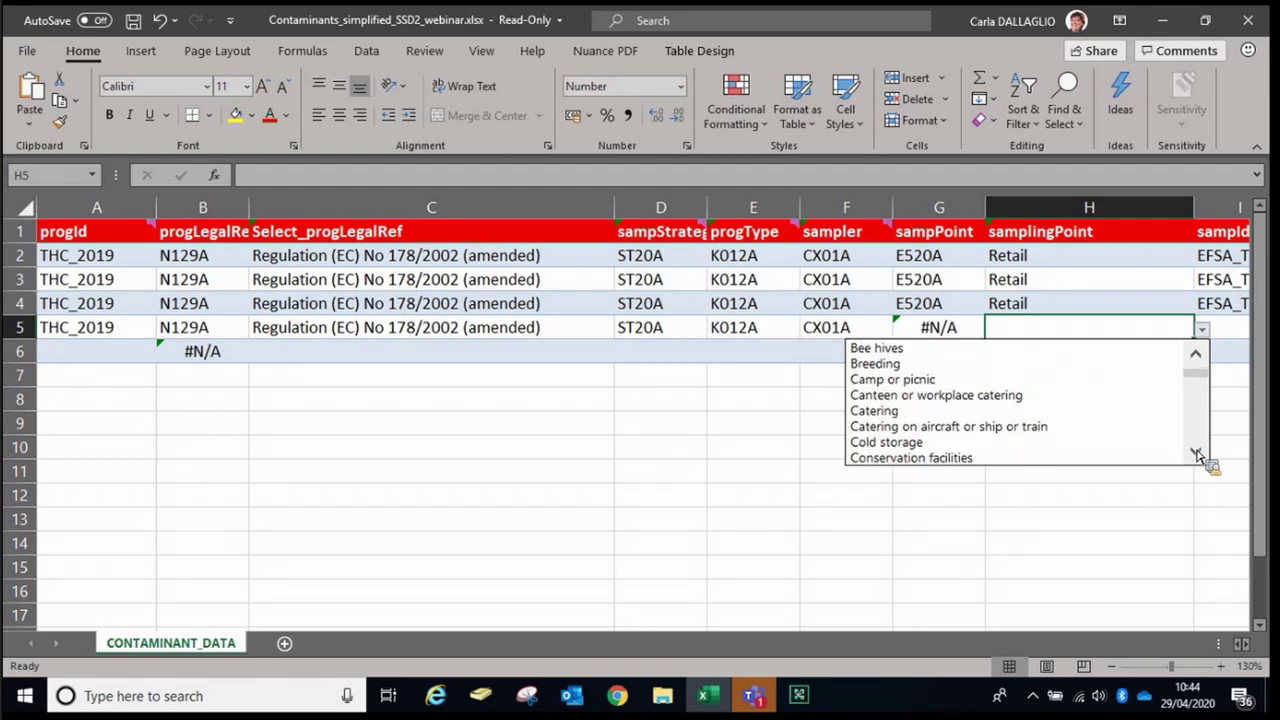
pyautogui.click(1196, 453)
pyautogui.moveTo(1196, 453); pyautogui.dragTo(933, 385)
pyautogui.scroll(-2, 933, 385)
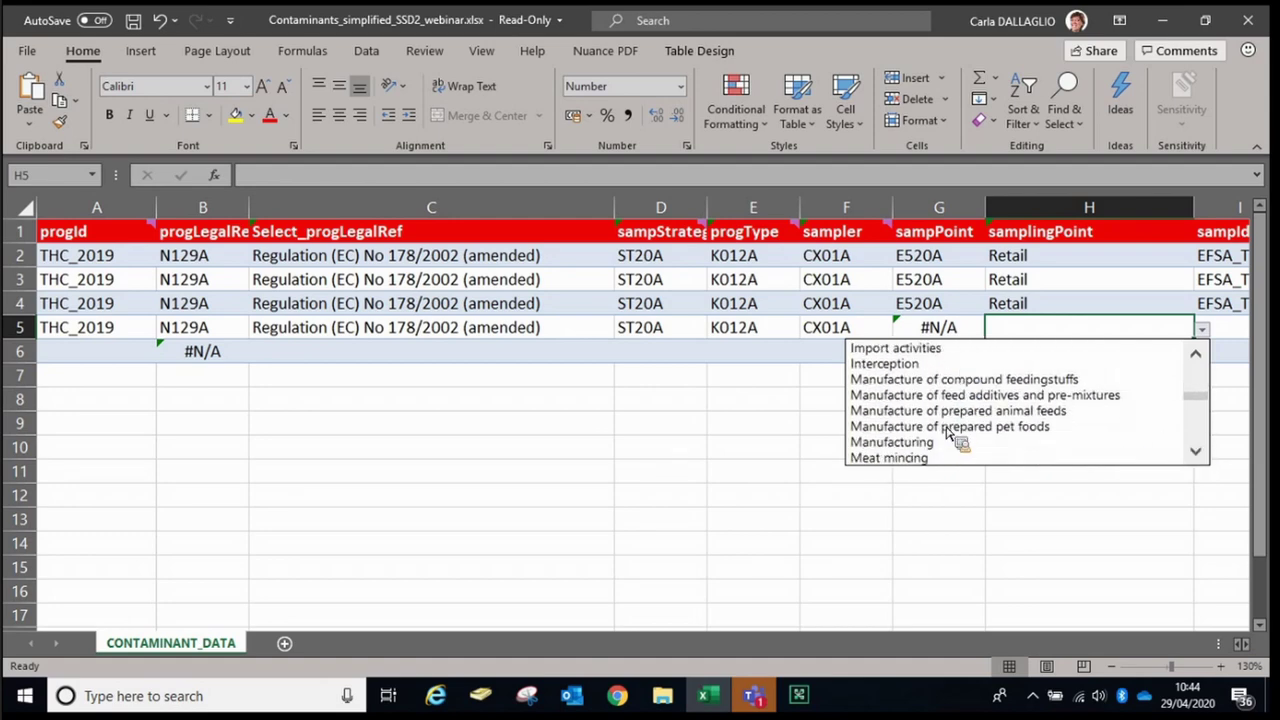
pyautogui.press('Up')
pyautogui.press('Up')
pyautogui.press('Up')
pyautogui.press('Up')
pyautogui.press('Up')
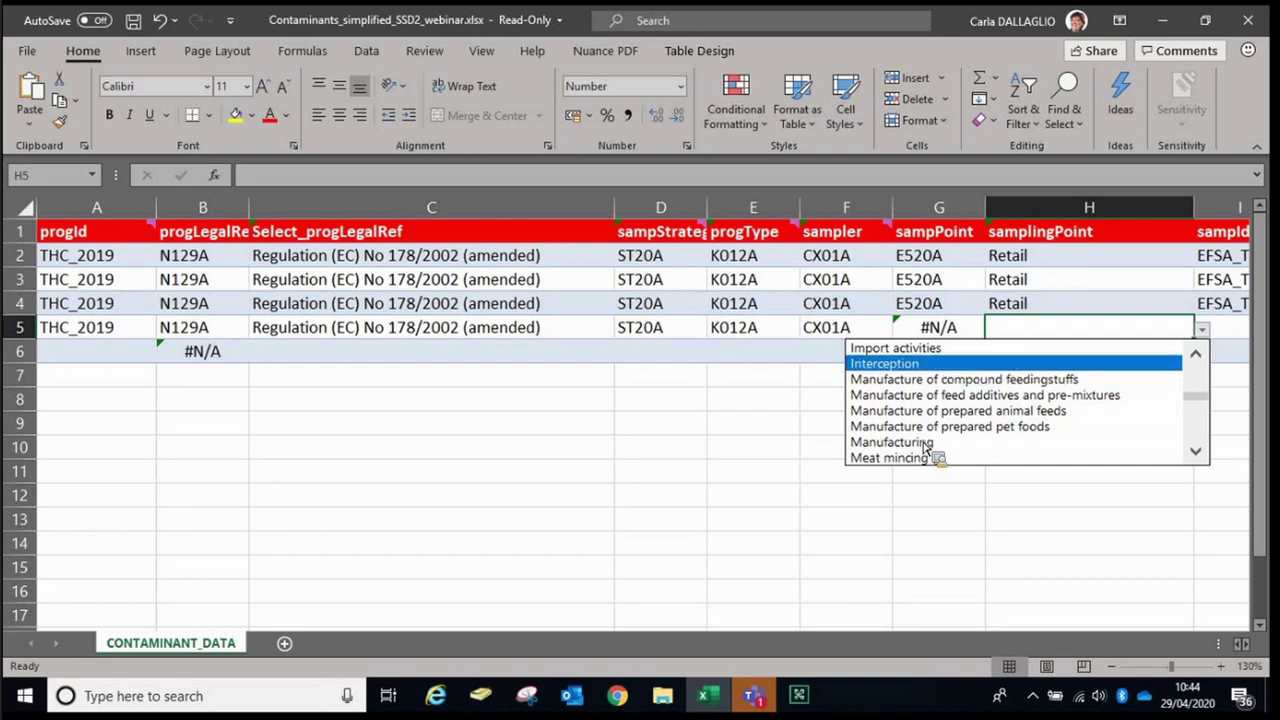
pyautogui.press('Down')
pyautogui.press('Down')
pyautogui.press('Down')
pyautogui.press('Down')
pyautogui.press('Down')
pyautogui.press('Down')
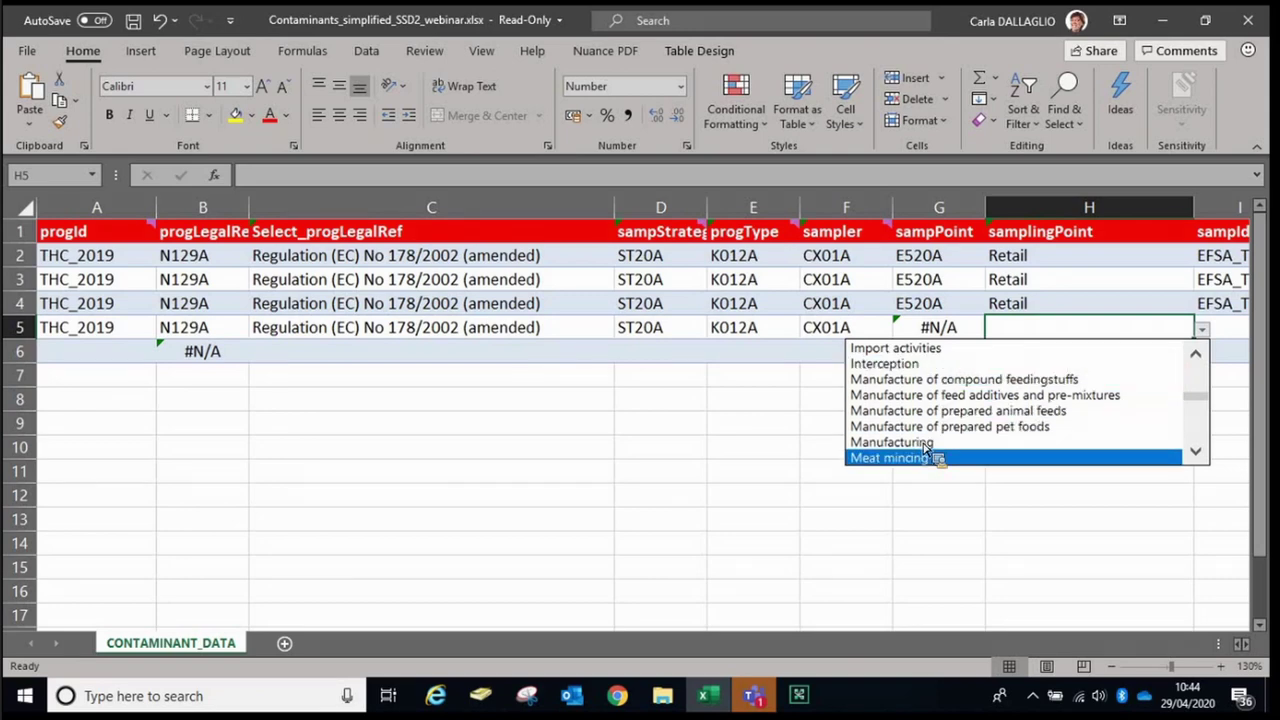
pyautogui.press('Up')
pyautogui.press('Return')
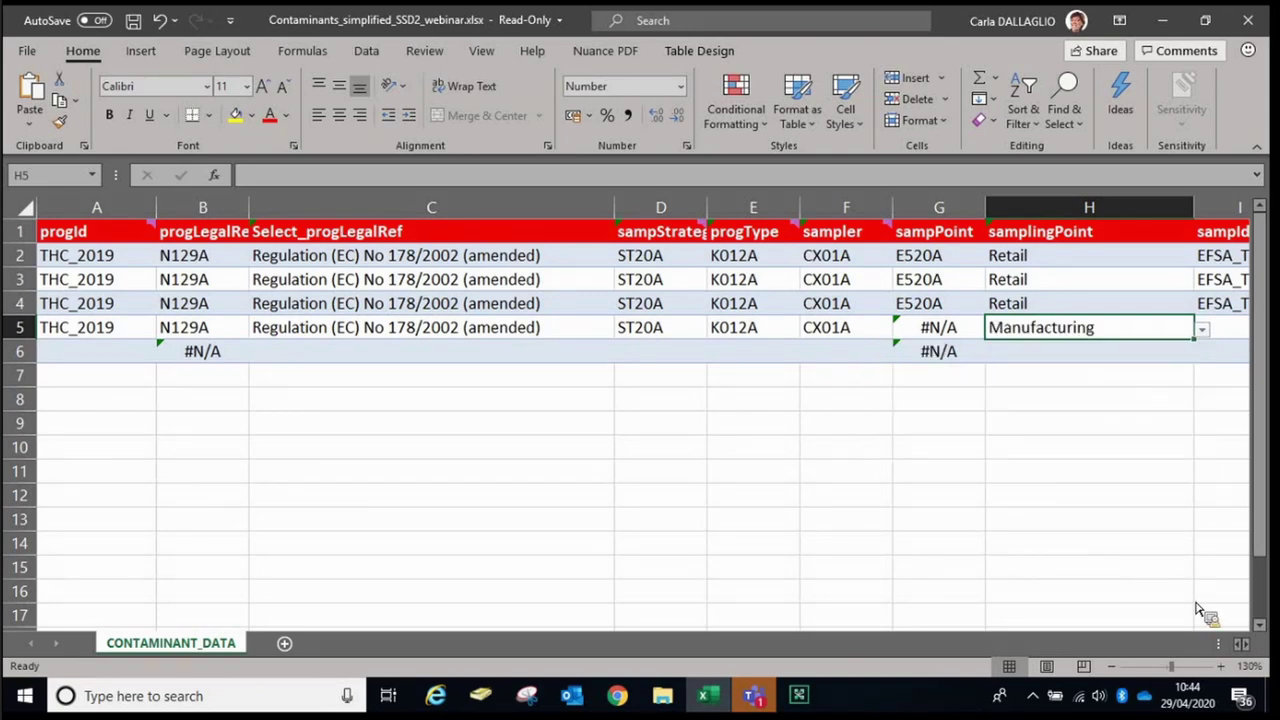
# Step: Scroll the sheet sideways to show columns D–N and return to cell I5
pyautogui.press('Down')
pyautogui.press('Down')
pyautogui.press('Down')
pyautogui.press('Down')
pyautogui.press('Down')
pyautogui.press('Left')
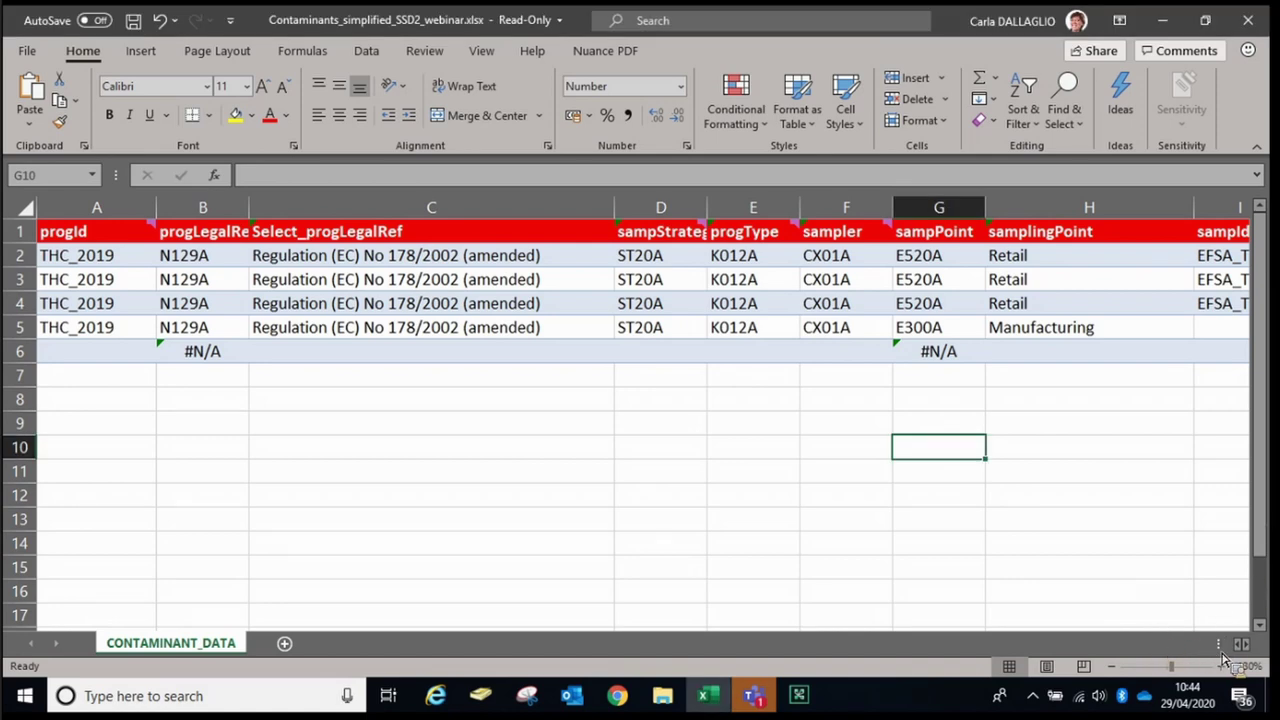
pyautogui.moveTo(1245, 650)
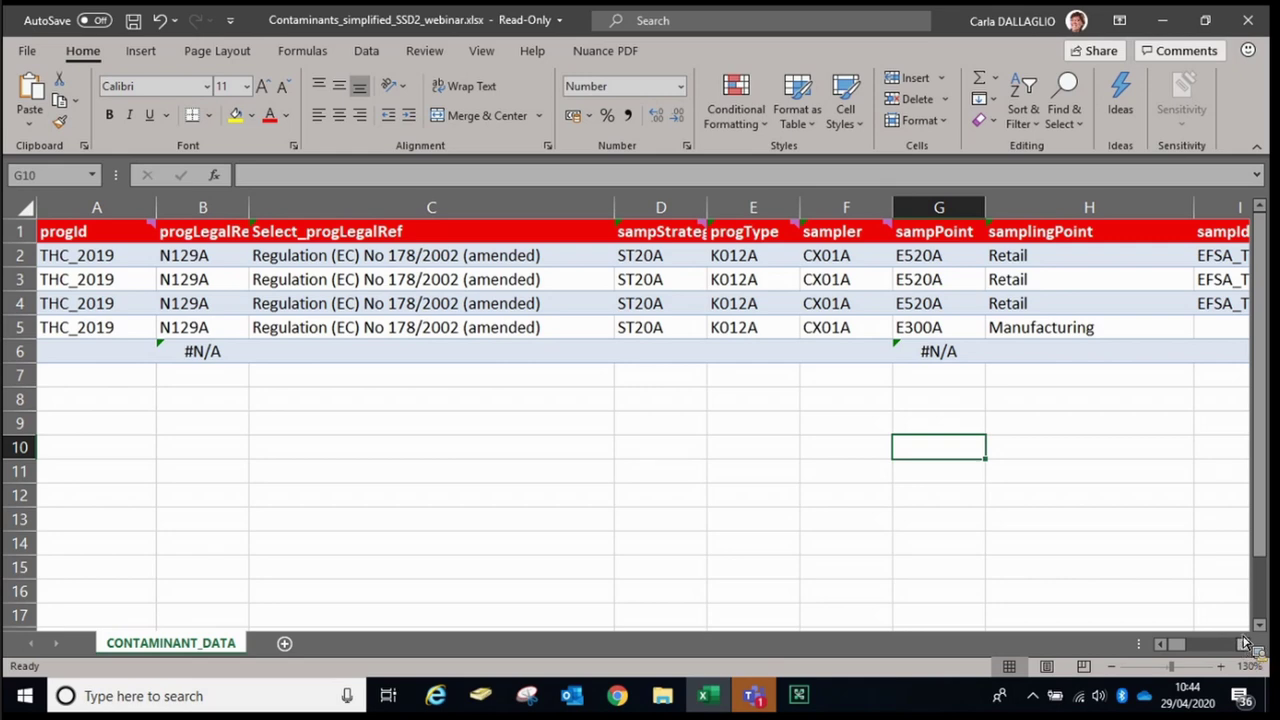
pyautogui.click(1245, 648)
pyautogui.hscroll(3, 760, 28)
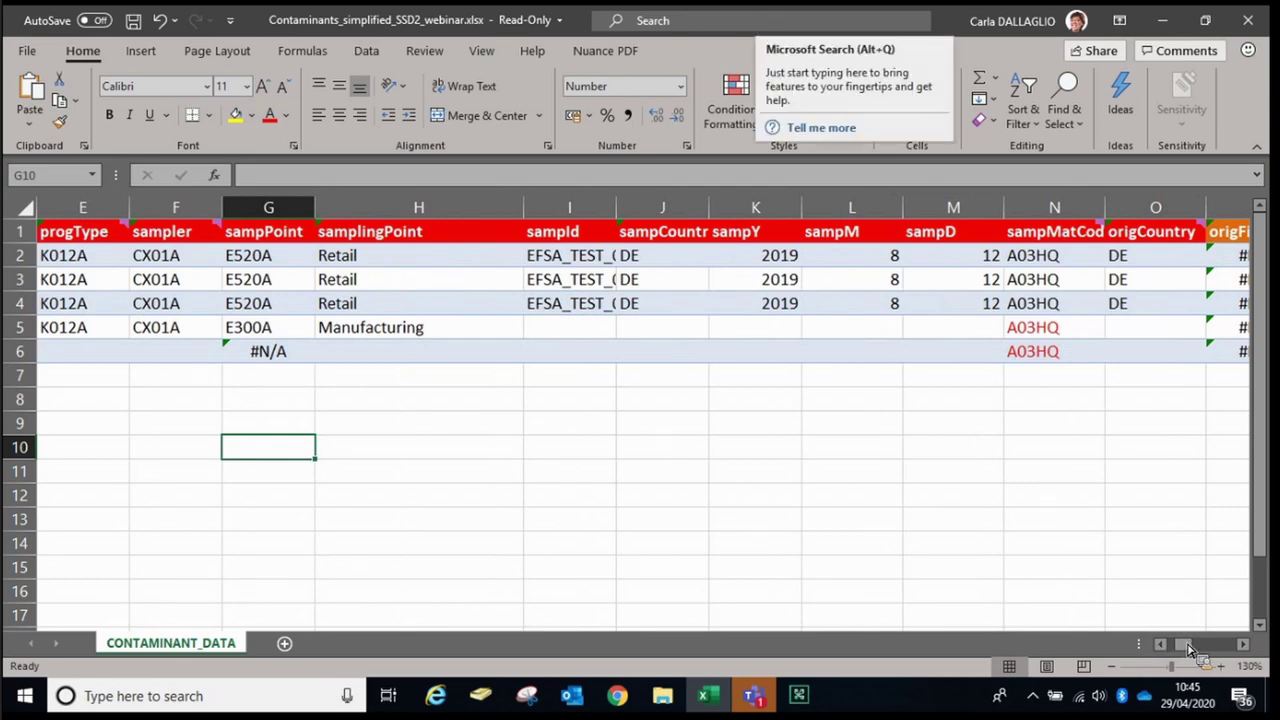
pyautogui.hscroll(-1, 1232, 648)
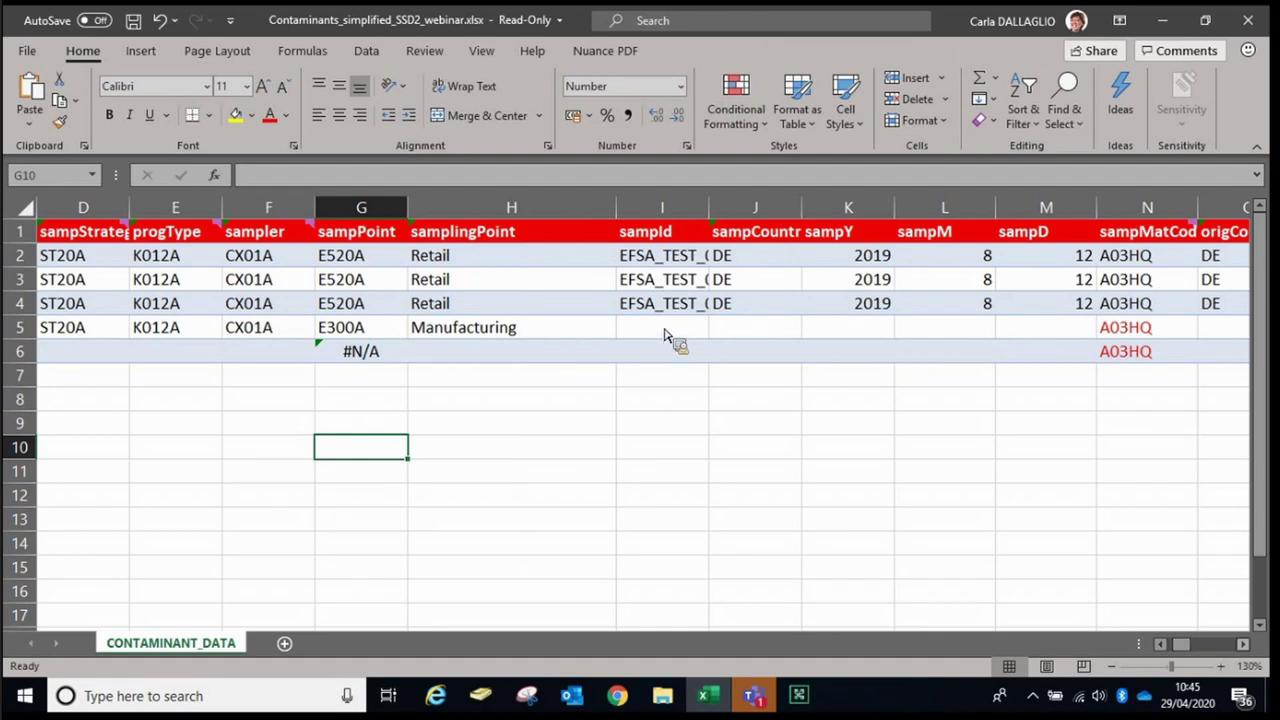
pyautogui.press('Right')
pyautogui.press('Right')
pyautogui.press('Up')
pyautogui.press('Up')
pyautogui.press('Up')
pyautogui.press('Up')
pyautogui.press('Up')
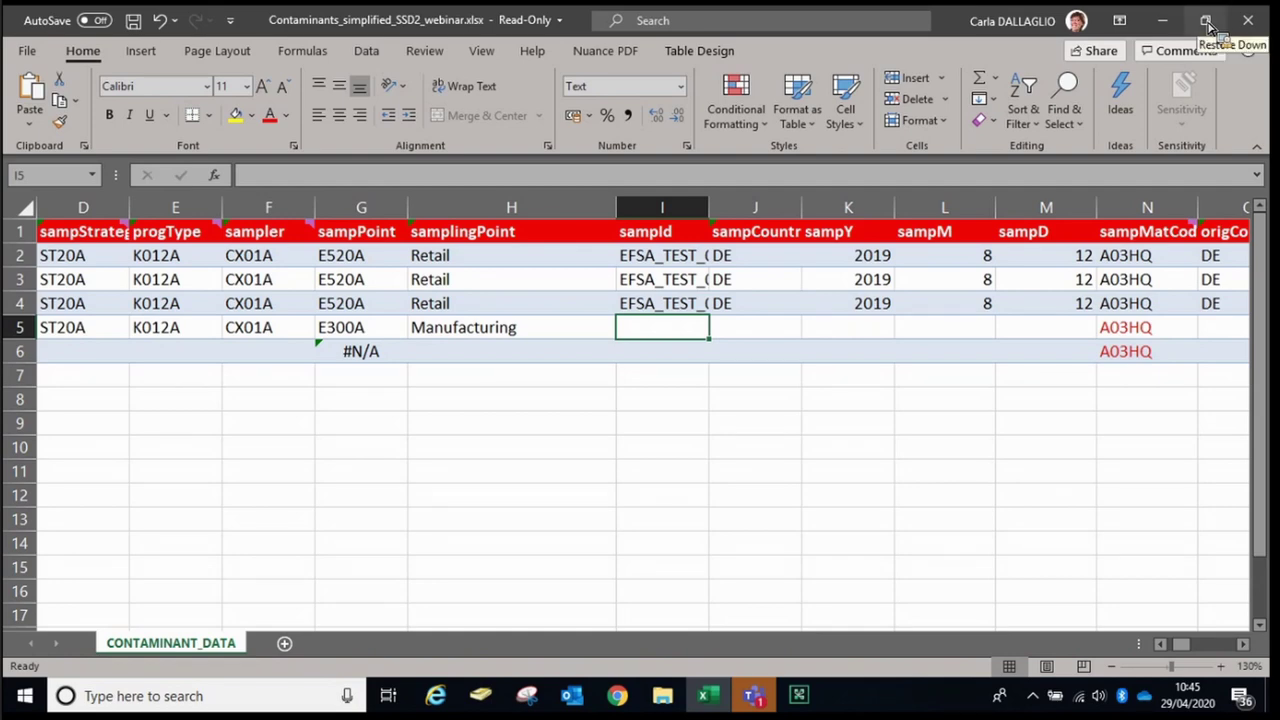
# Step: Enter EFSA_TEST_01 in I5 and widen column I to fit it
pyautogui.doubleClick(677, 322)
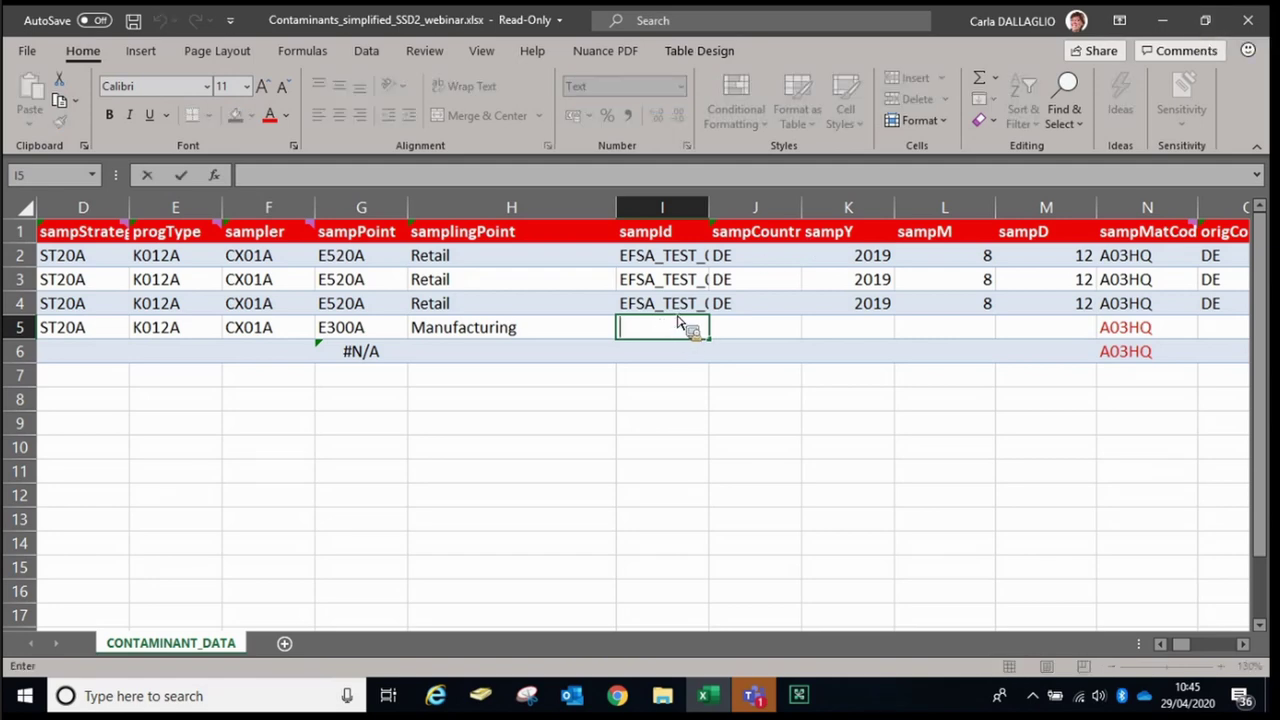
pyautogui.write('EFSA_TEST_01')
pyautogui.moveTo(677, 322); pyautogui.dragTo(720, 375)
pyautogui.click(724, 324)
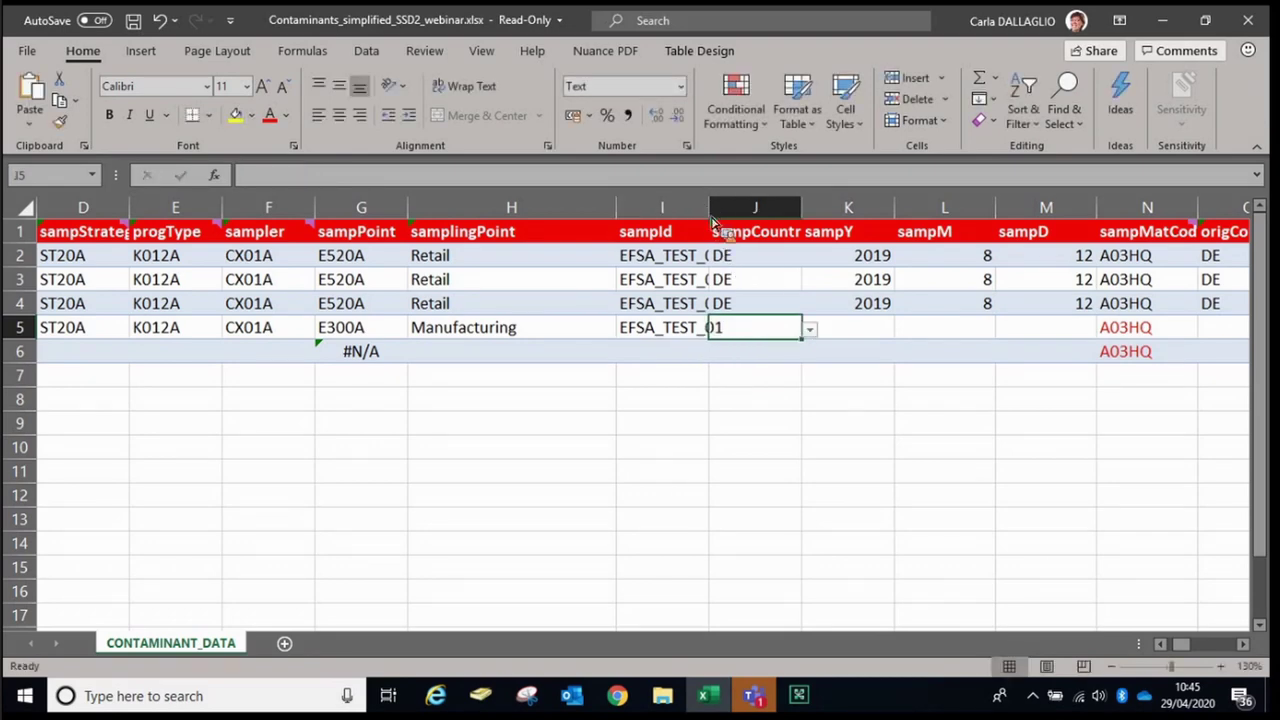
pyautogui.press('Down')
pyautogui.press('Down')
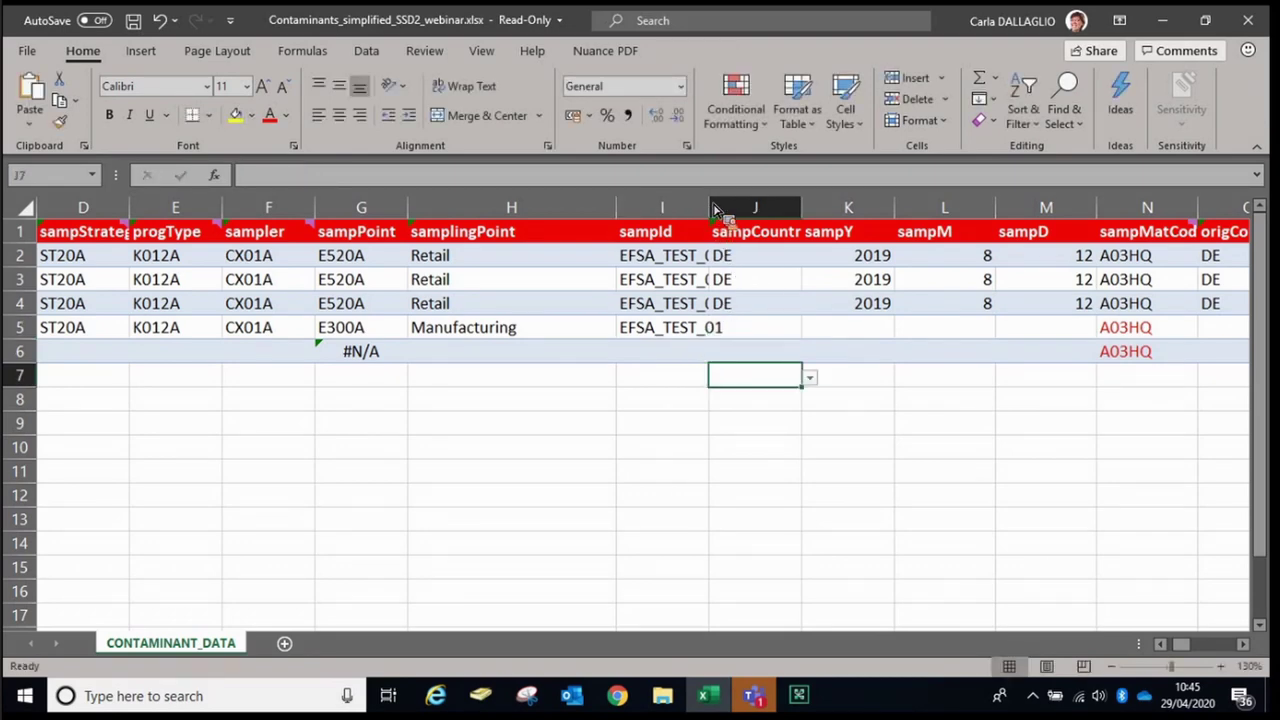
pyautogui.moveTo(710, 325); pyautogui.dragTo(729, 327)
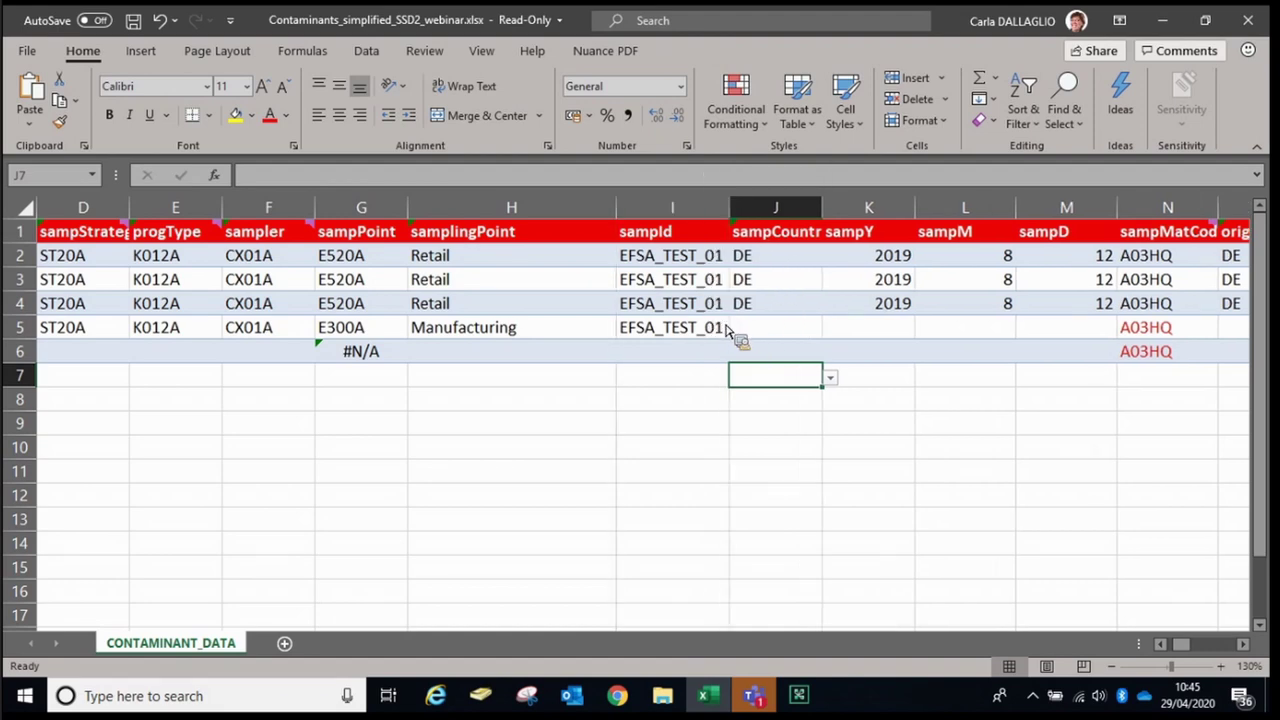
# Step: Edit the row 5 sample id to EFSA_TEST_02 and widen the sampCountry column slightly
pyautogui.click(727, 333)
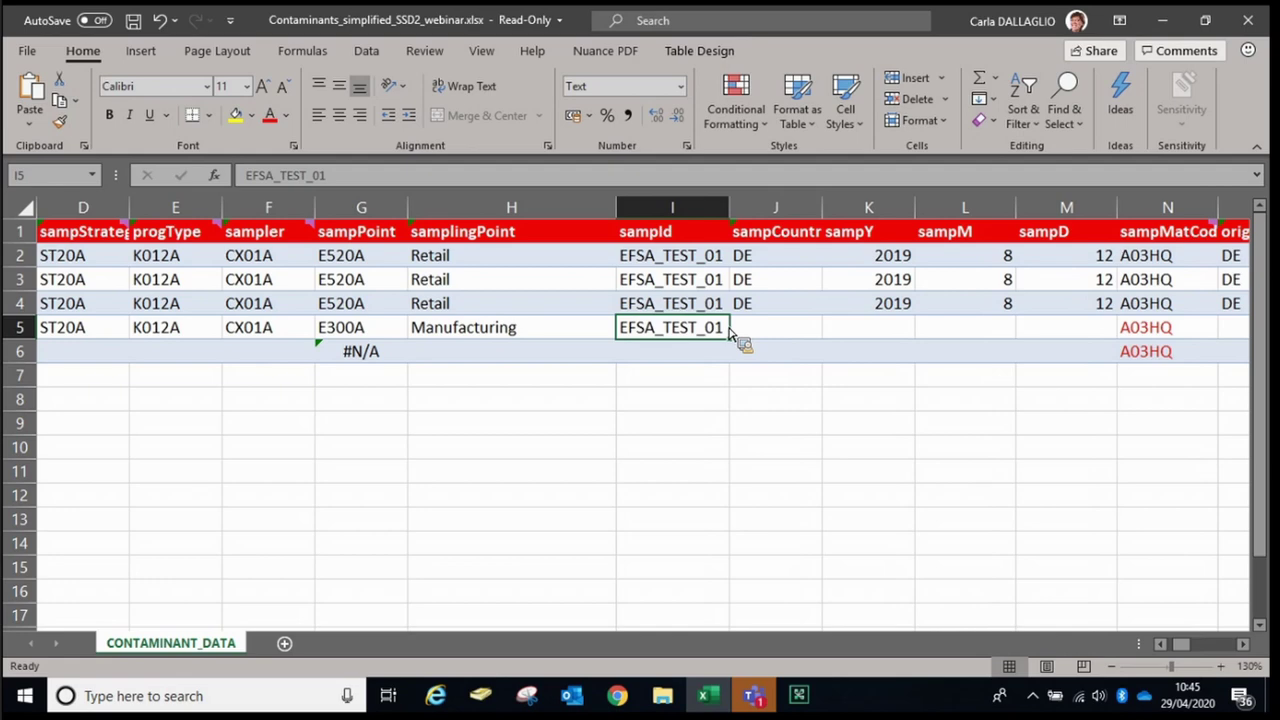
pyautogui.press('F2')
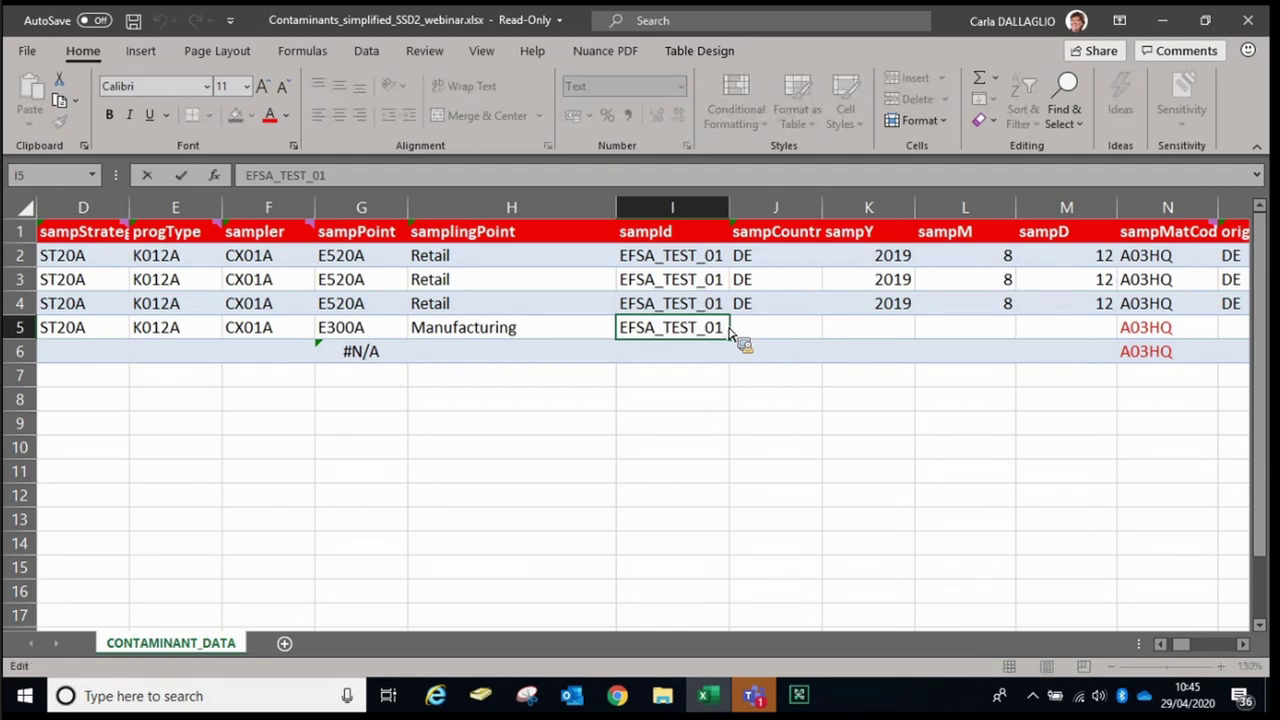
pyautogui.press('BackSpace')
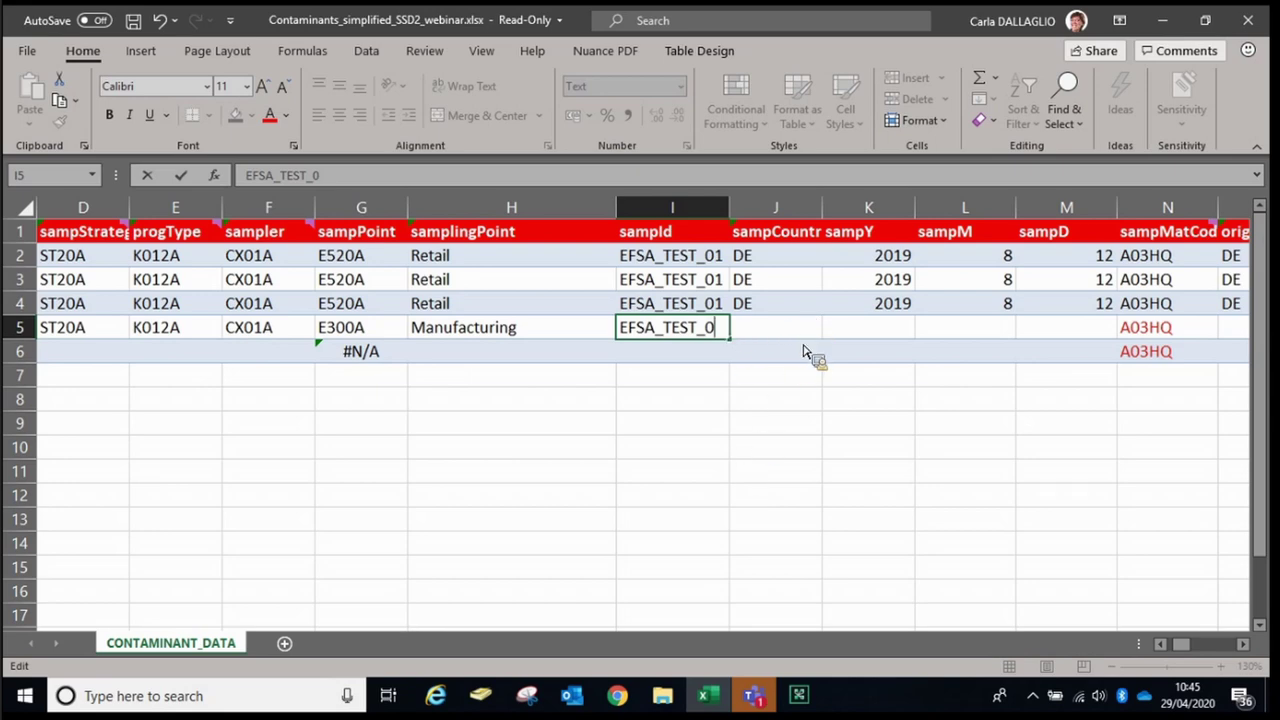
pyautogui.write('2')
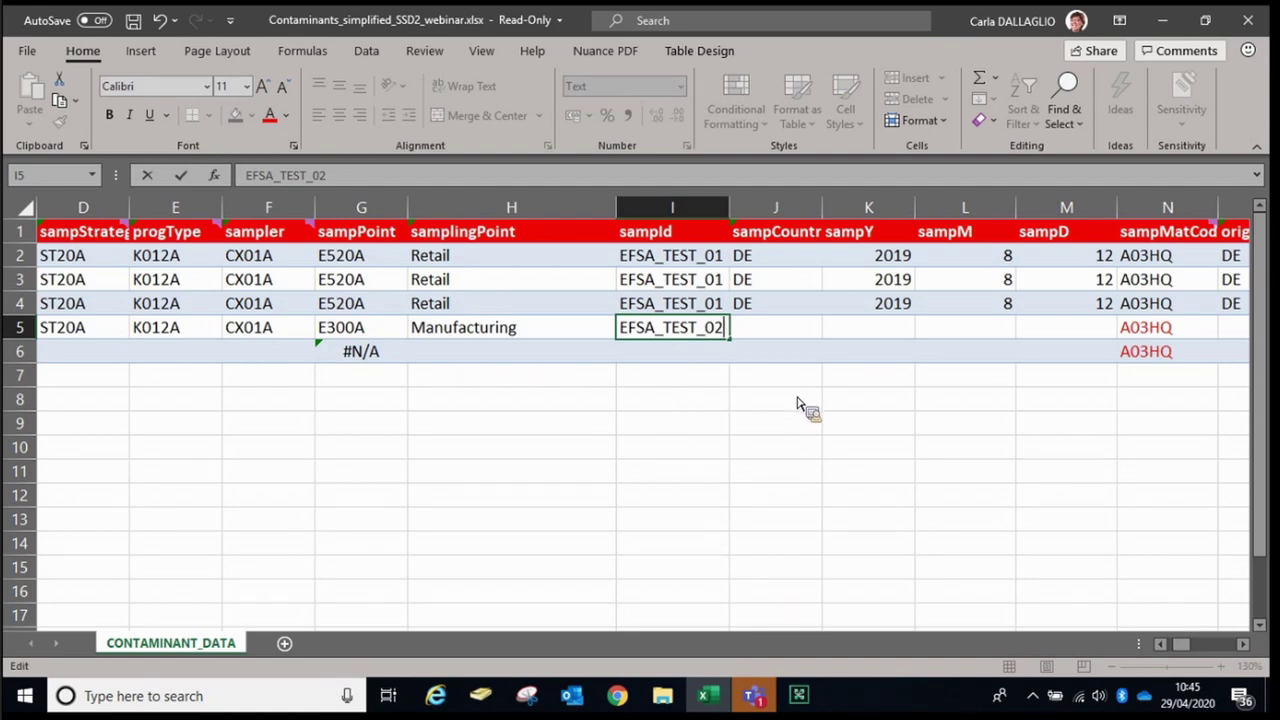
pyautogui.press('Return')
pyautogui.press('Return')
pyautogui.press('Return')
pyautogui.press('Return')
pyautogui.press('Return')
pyautogui.press('Return')
pyautogui.press('Return')
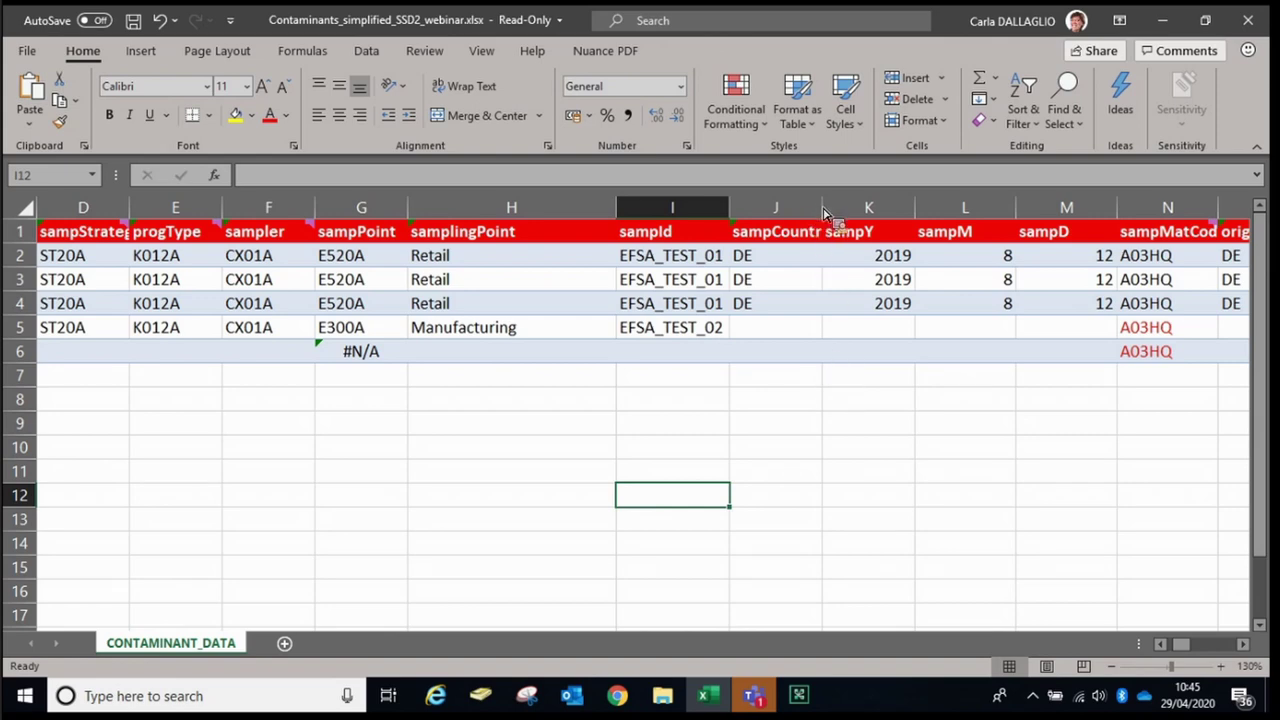
pyautogui.moveTo(823, 214); pyautogui.dragTo(826, 214)
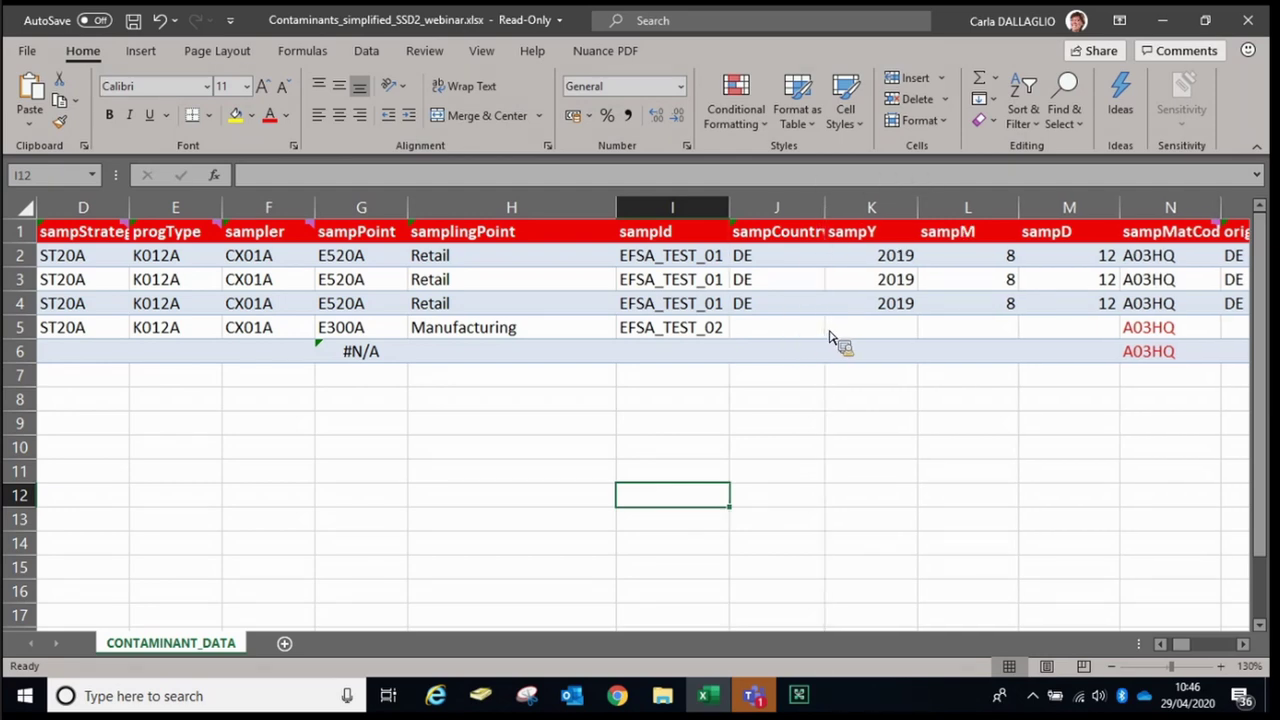
# Step: Choose DE from J5's country code list as row 5's sampCountry
pyautogui.click(826, 334)
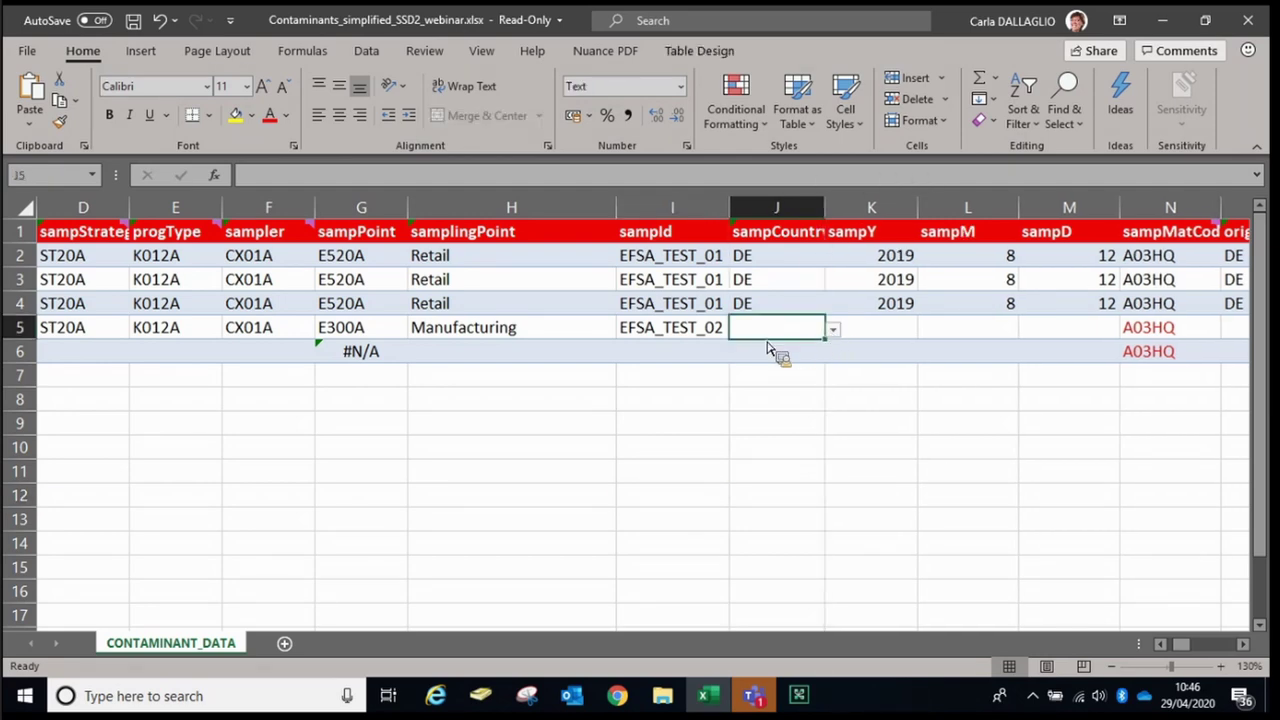
pyautogui.hotkey('alt', 'Down')
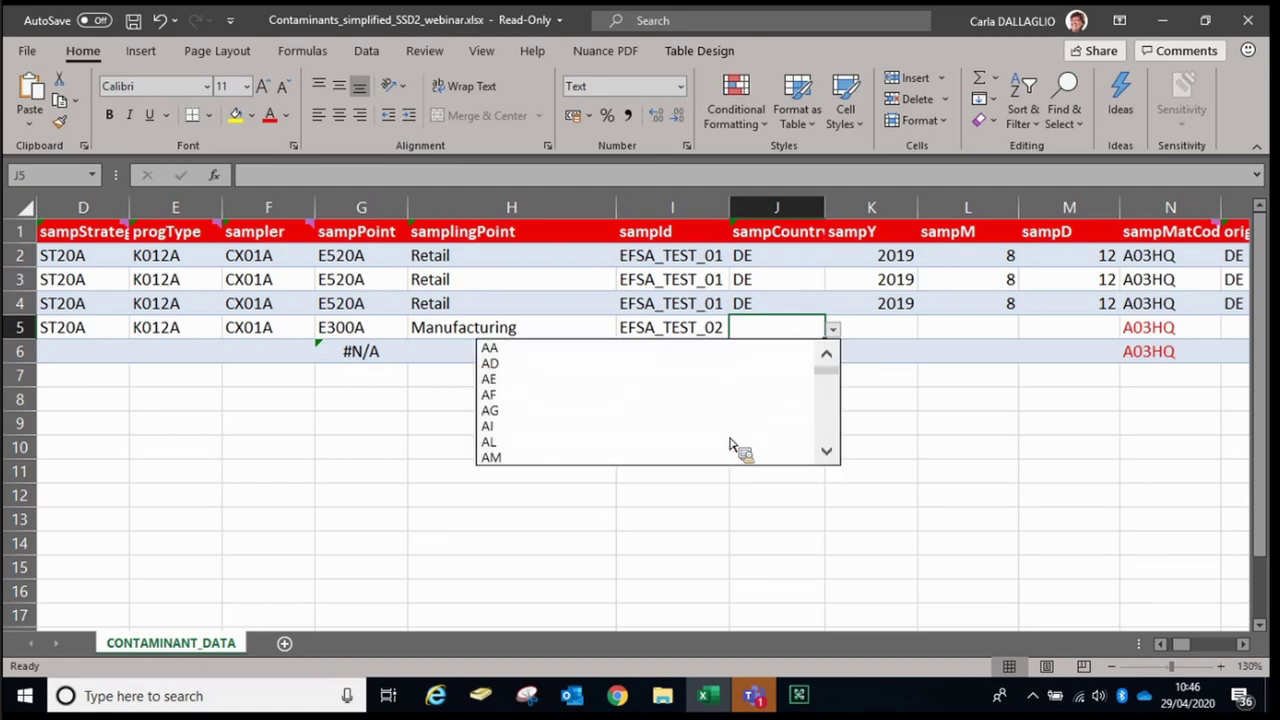
pyautogui.click(826, 458)
pyautogui.click(826, 458)
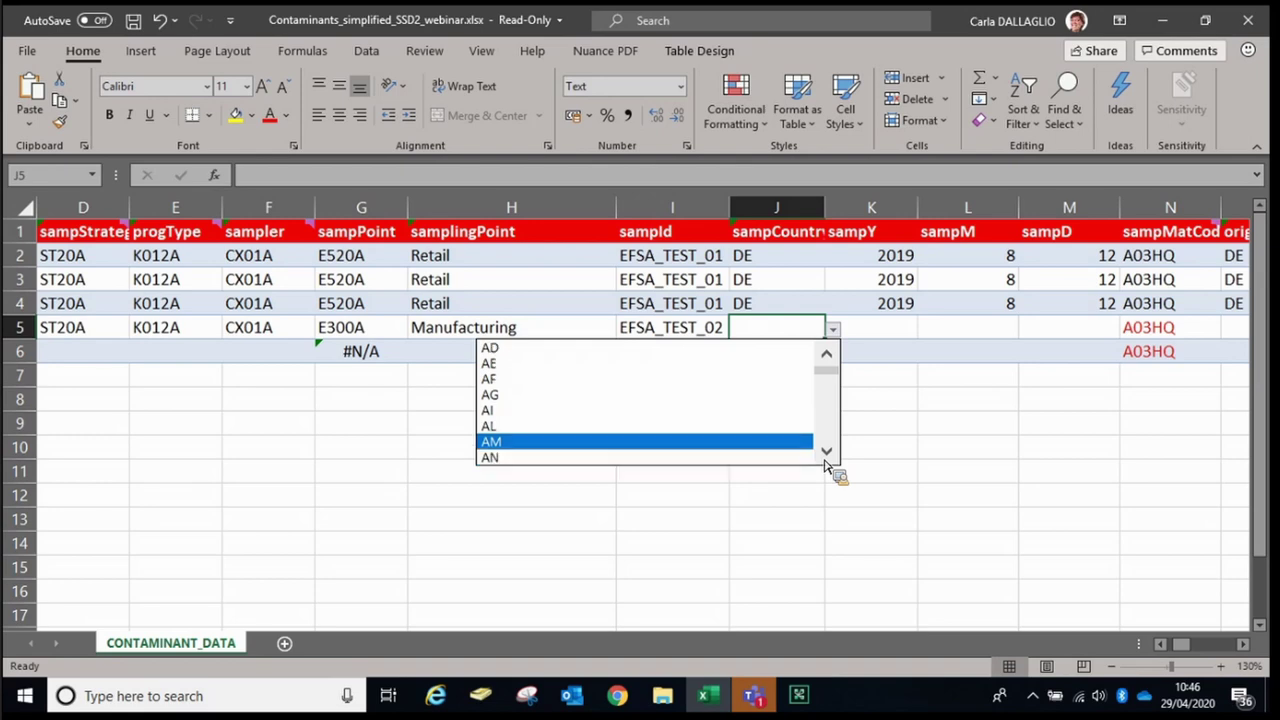
pyautogui.click(826, 458)
pyautogui.click(826, 458)
pyautogui.click(826, 458)
pyautogui.click(826, 458)
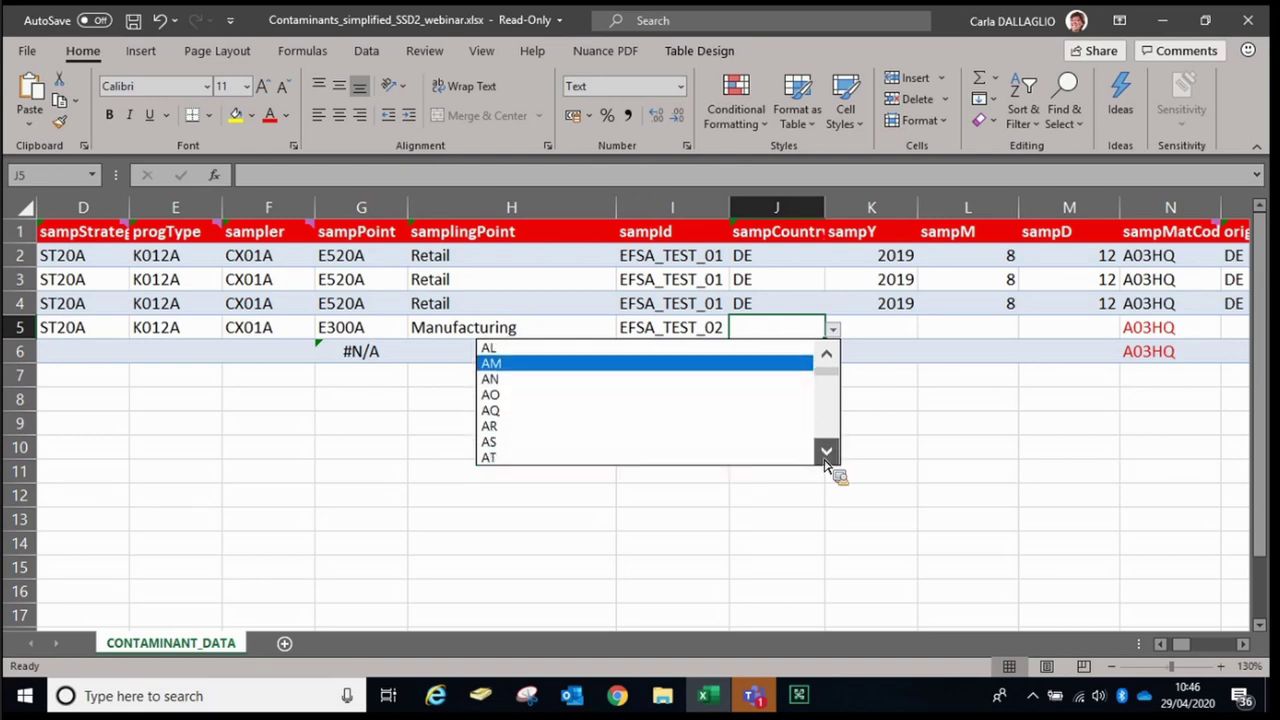
pyautogui.click(826, 458)
pyautogui.click(826, 458)
pyautogui.click(826, 458)
pyautogui.click(826, 458)
pyautogui.scroll(-5, 826, 458)
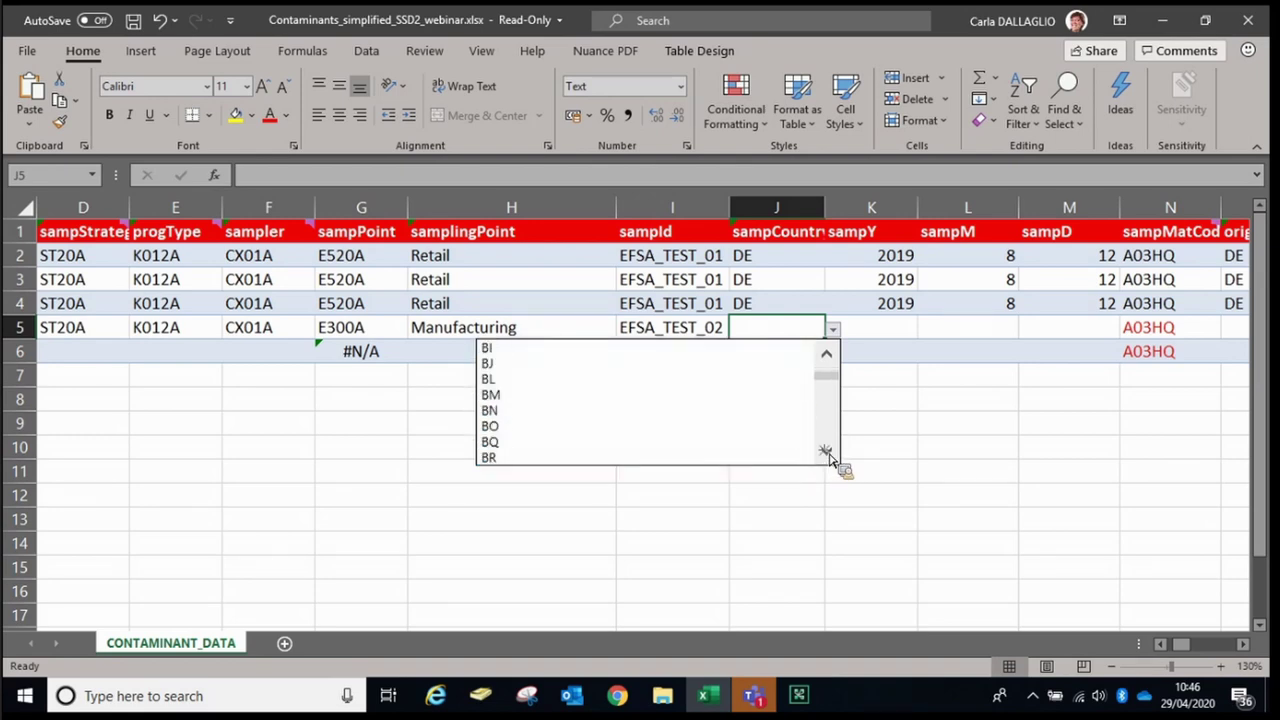
pyautogui.click(826, 458)
pyautogui.click(826, 458)
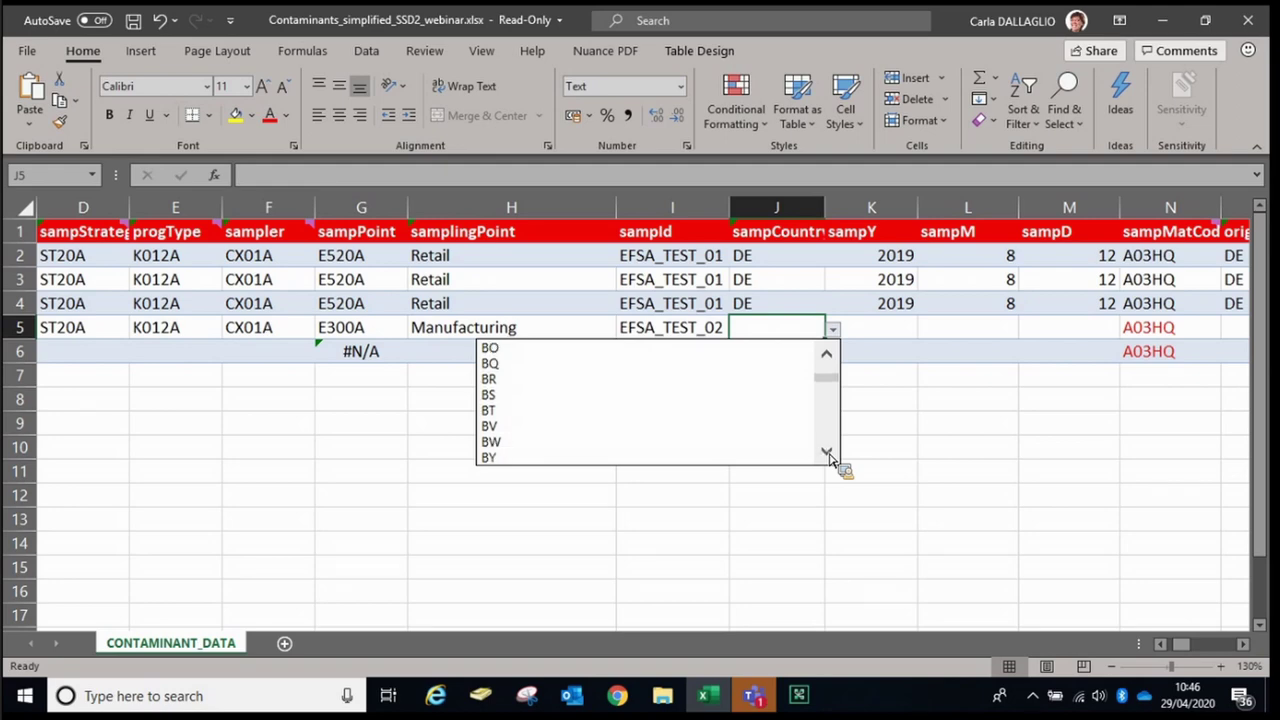
pyautogui.click(826, 458)
pyautogui.click(826, 458)
pyautogui.click(826, 458)
pyautogui.click(826, 458)
pyautogui.click(826, 458)
pyautogui.click(826, 458)
pyautogui.click(826, 458)
pyautogui.click(826, 458)
pyautogui.click(826, 458)
pyautogui.click(826, 458)
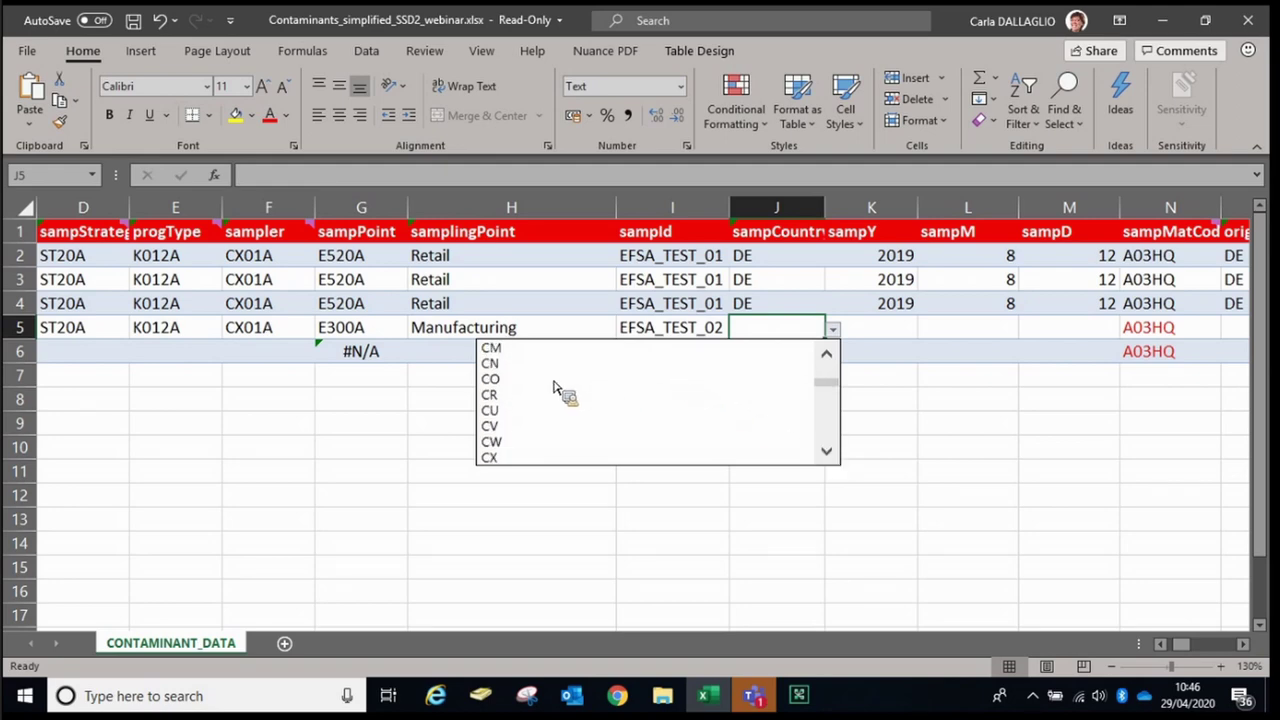
pyautogui.scroll(-2, 514, 400)
pyautogui.scroll(-3, 490, 396)
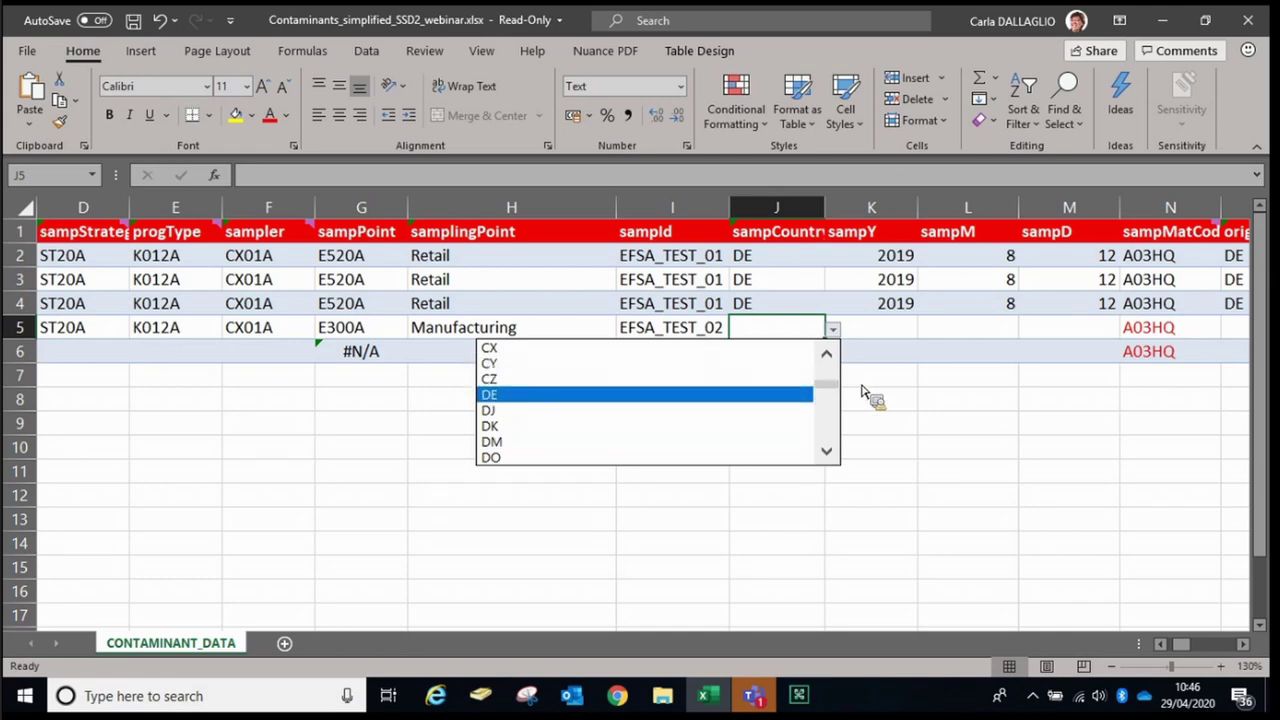
pyautogui.press('Return')
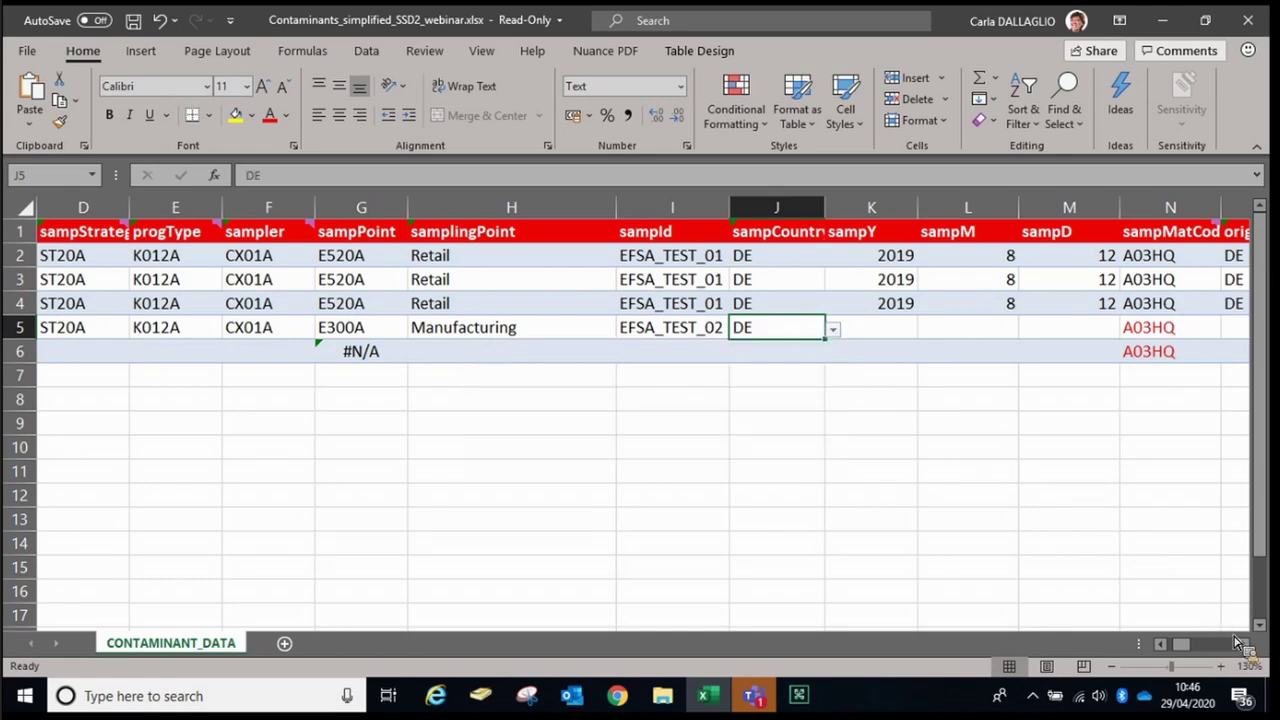
pyautogui.press('Down')
pyautogui.press('Down')
pyautogui.press('Right')
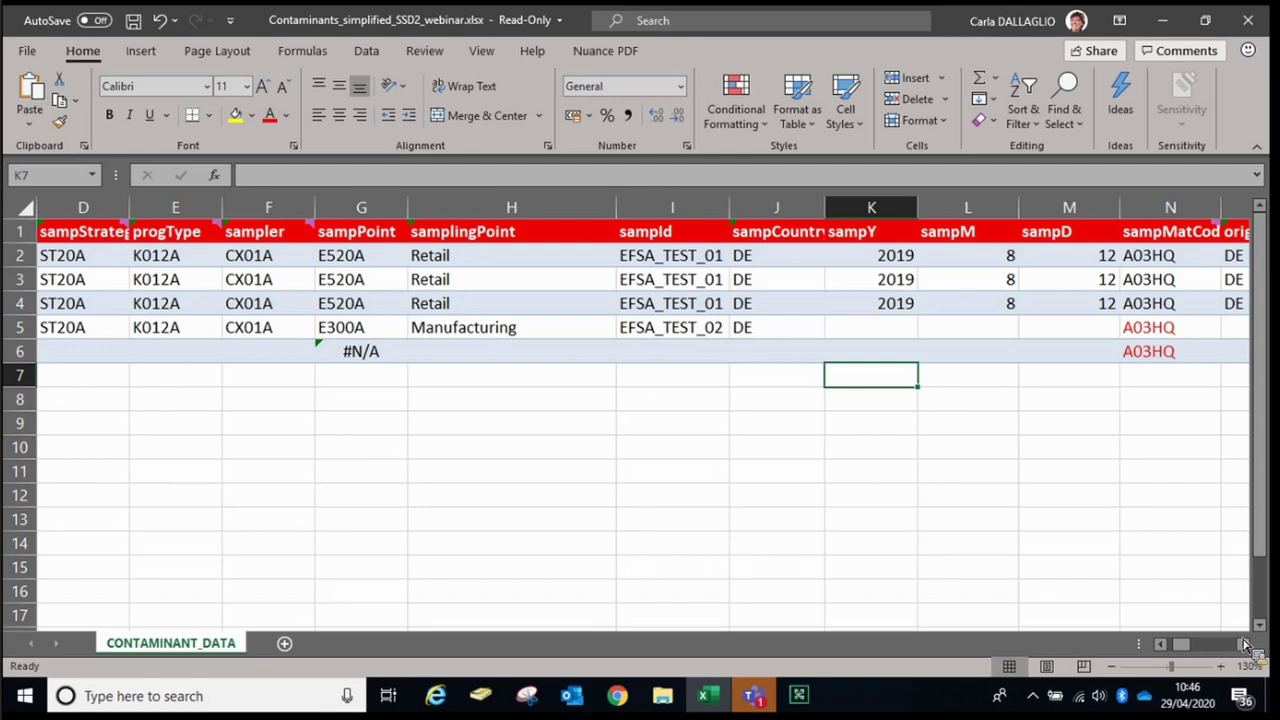
# Step: Enter sampling year 2019, month 6 and day 30 in row 5 starting at K5
pyautogui.click(886, 334)
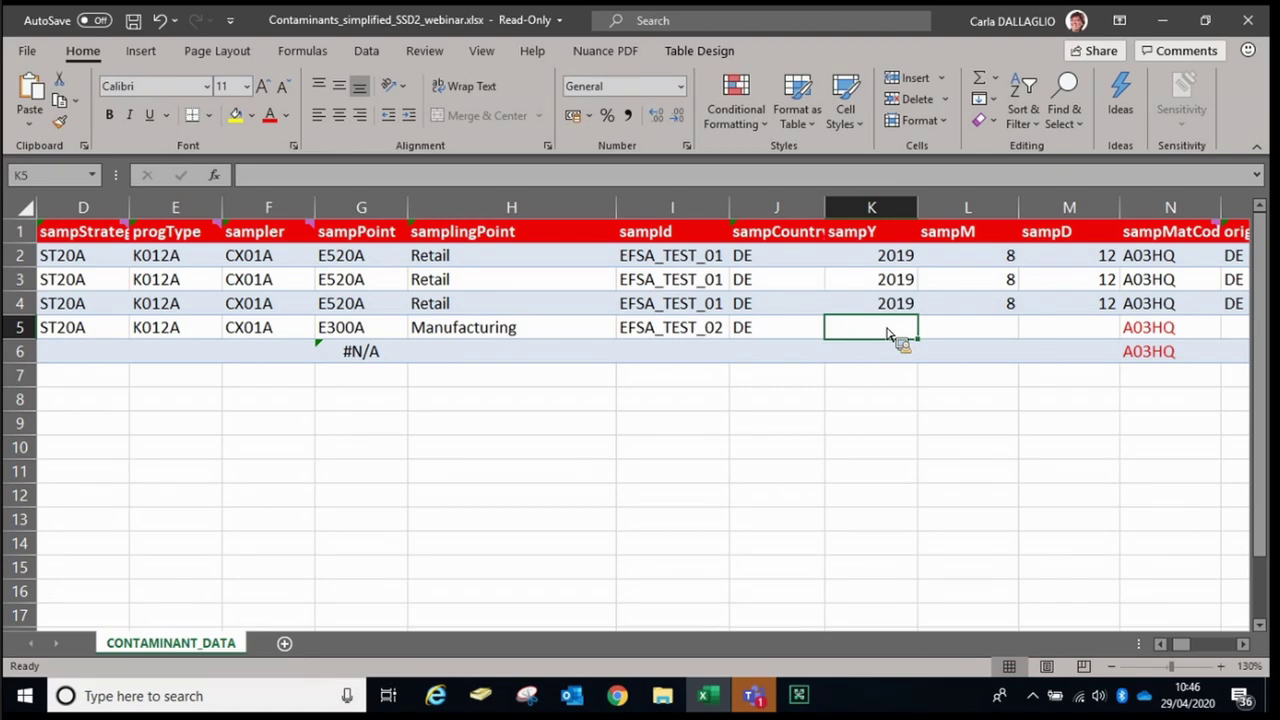
pyautogui.write('20')
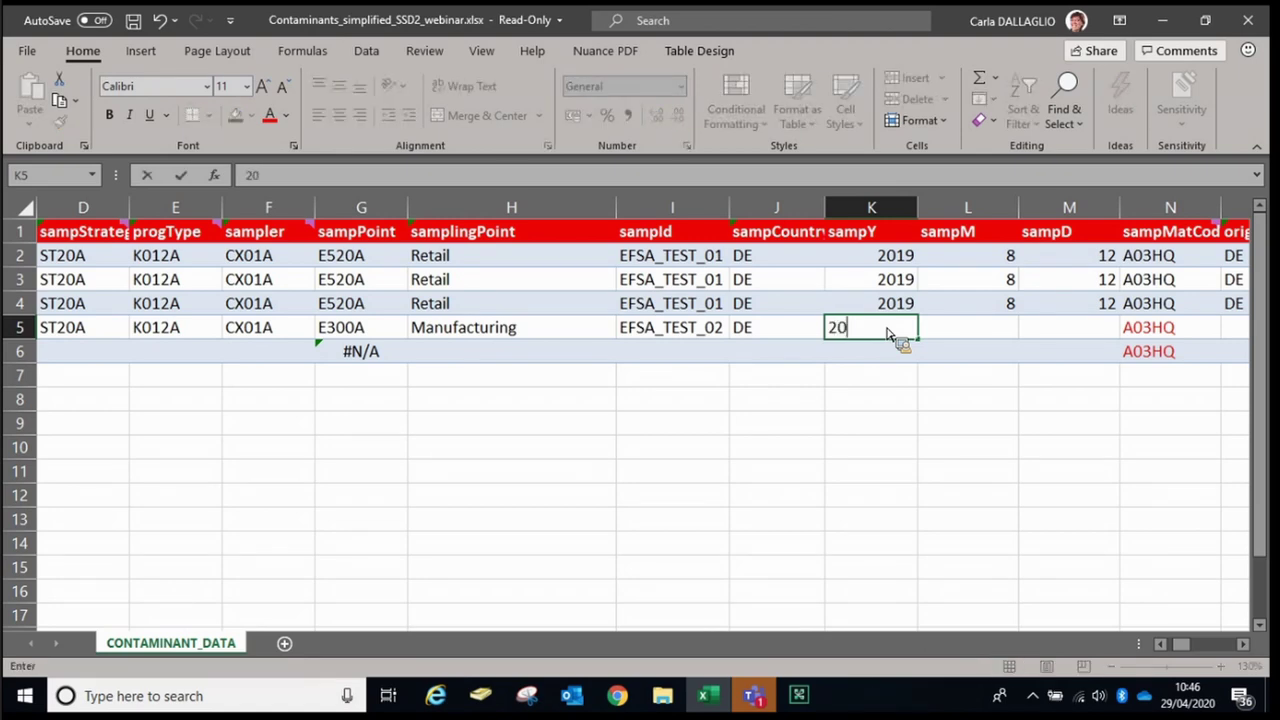
pyautogui.write('19')
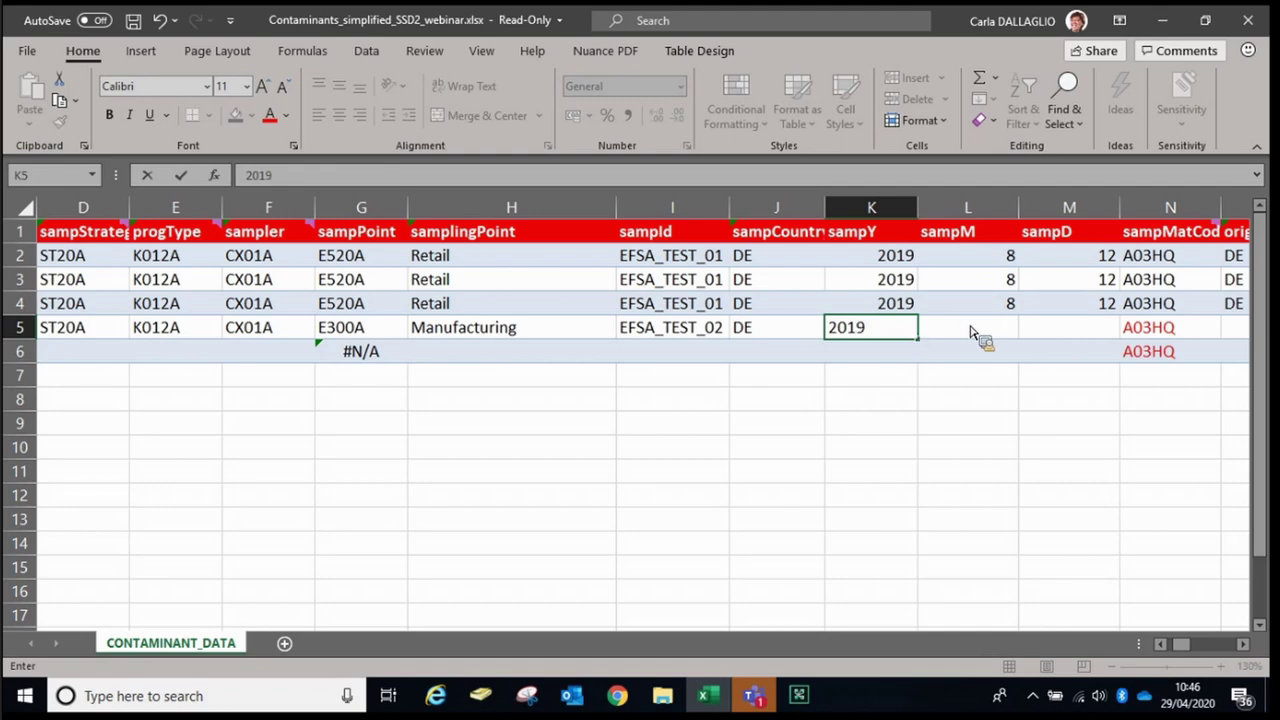
pyautogui.press('Tab')
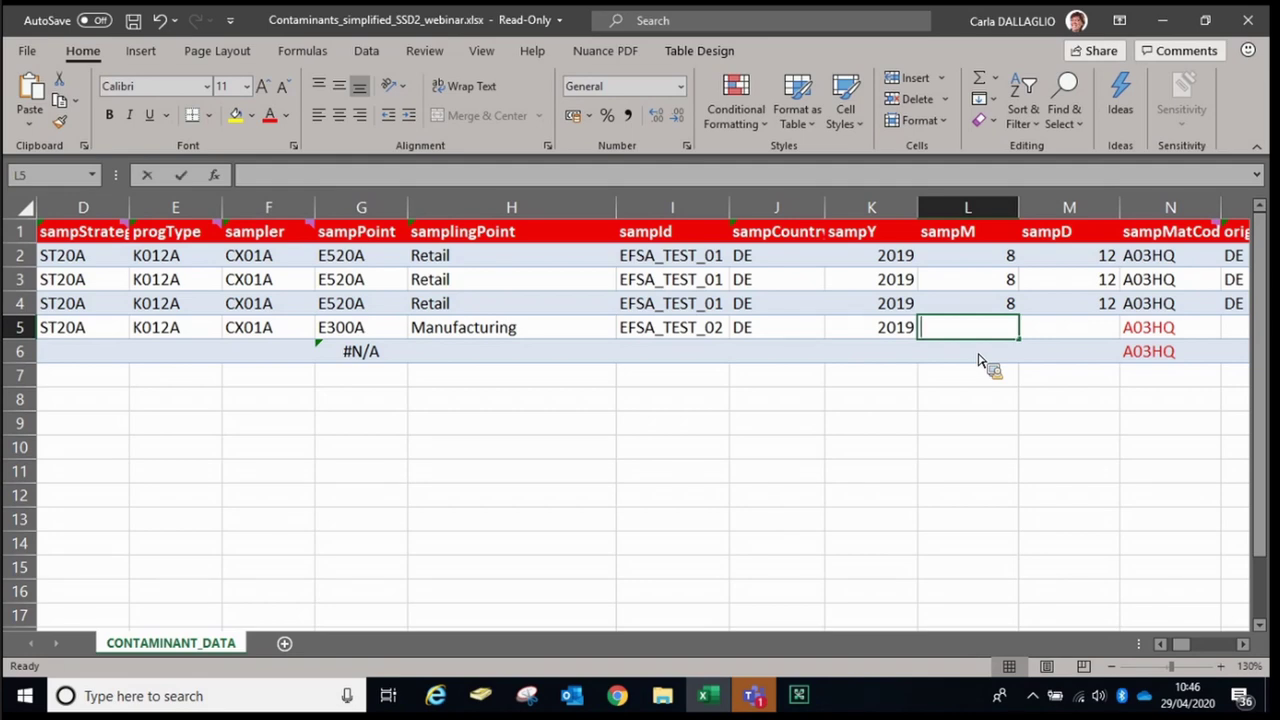
pyautogui.write('6')
pyautogui.press('Tab')
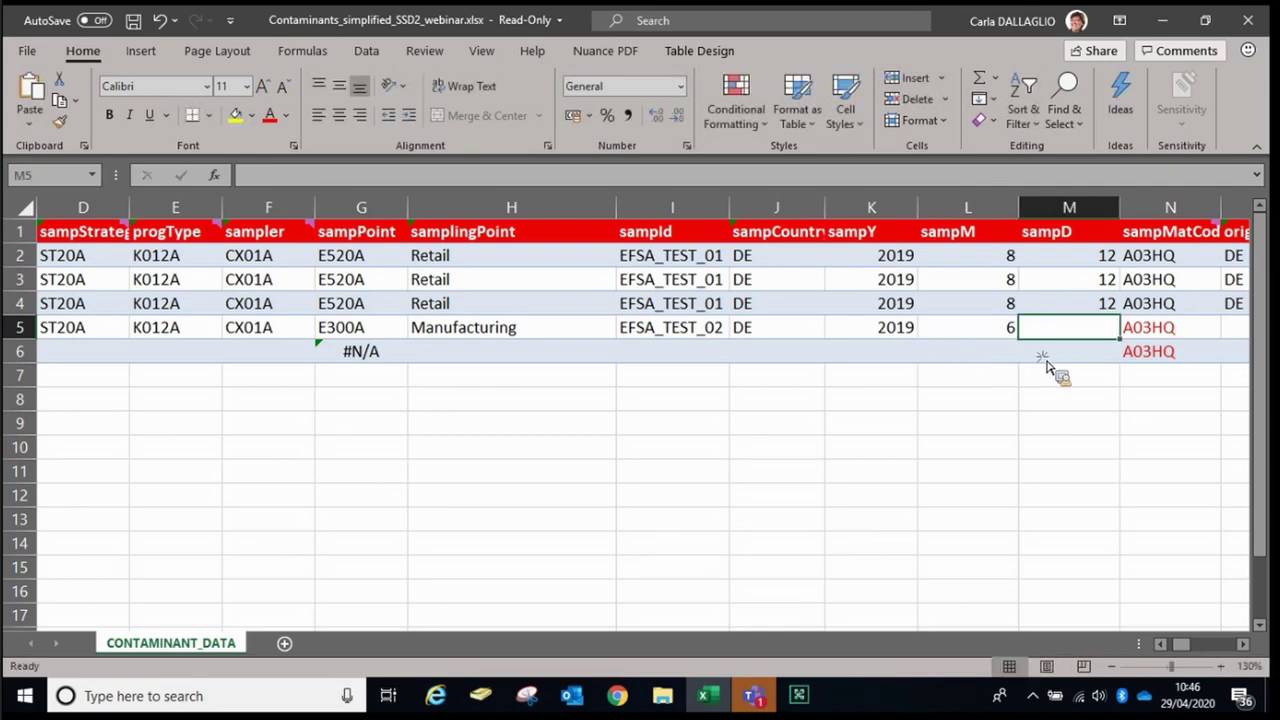
pyautogui.write('30')
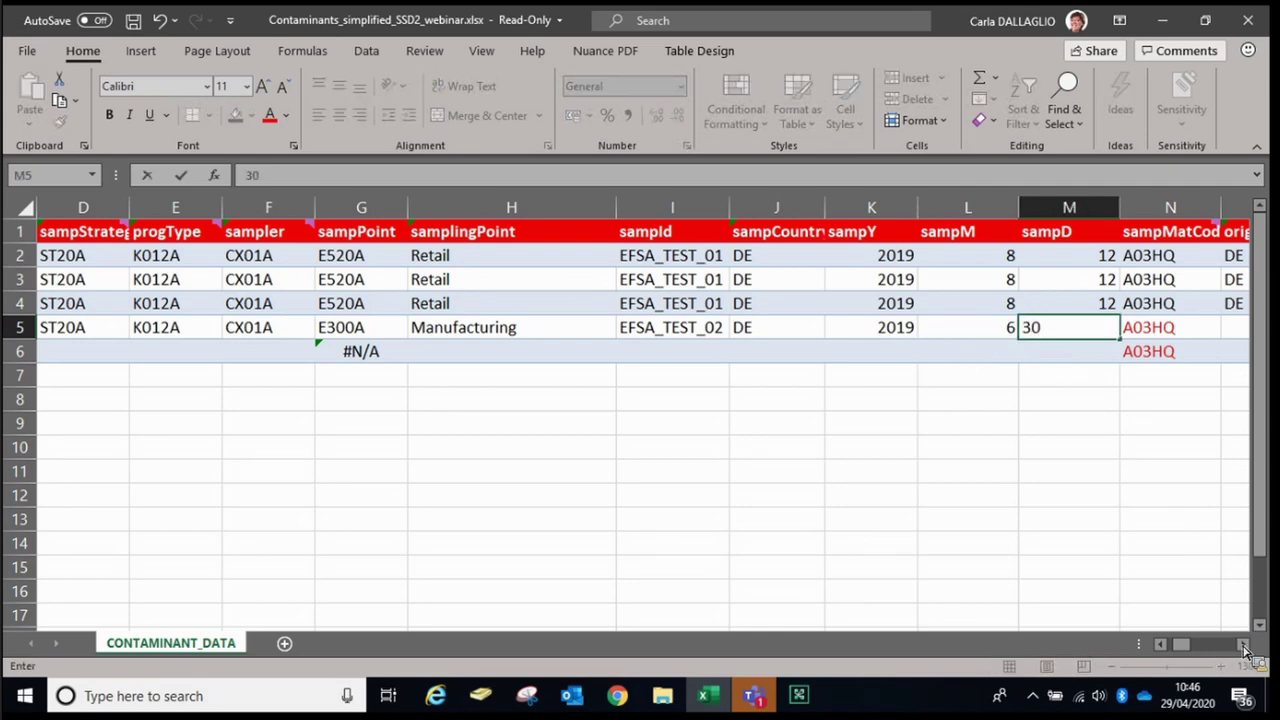
pyautogui.press('Return')
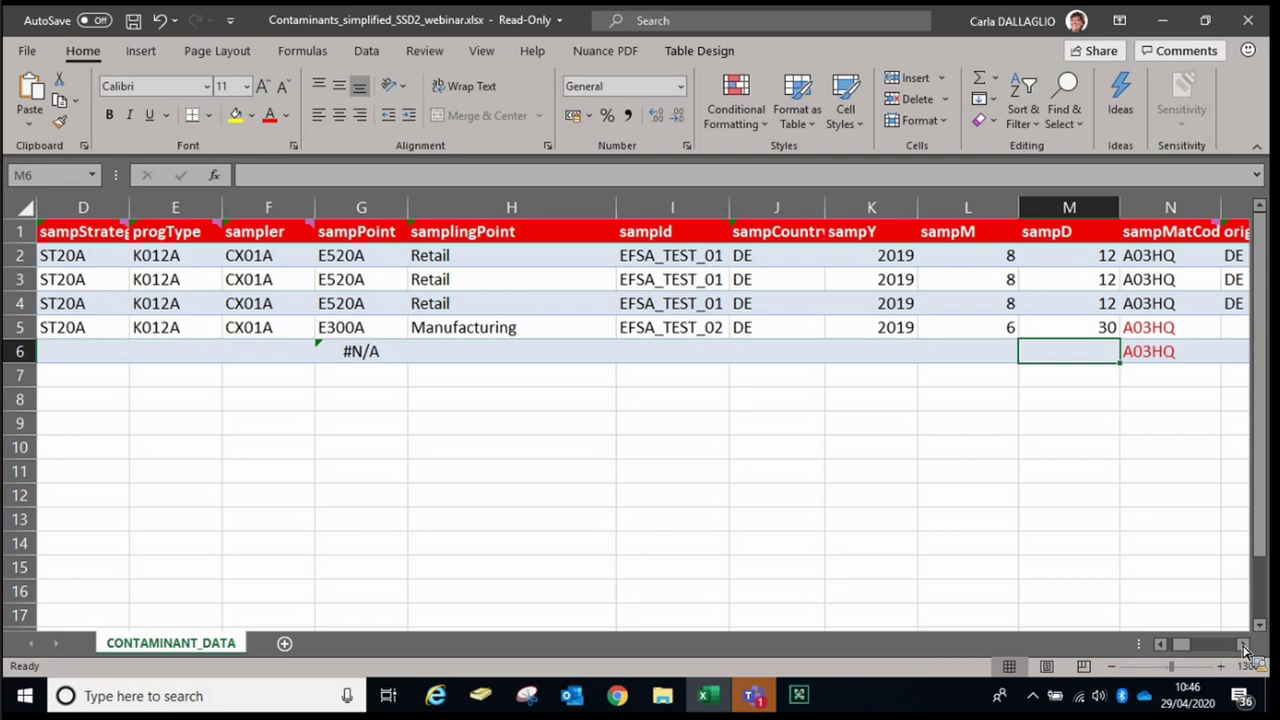
# Step: Scroll right to the origCountry through labAccred columns and show the origCountry header note
pyautogui.click(1244, 646)
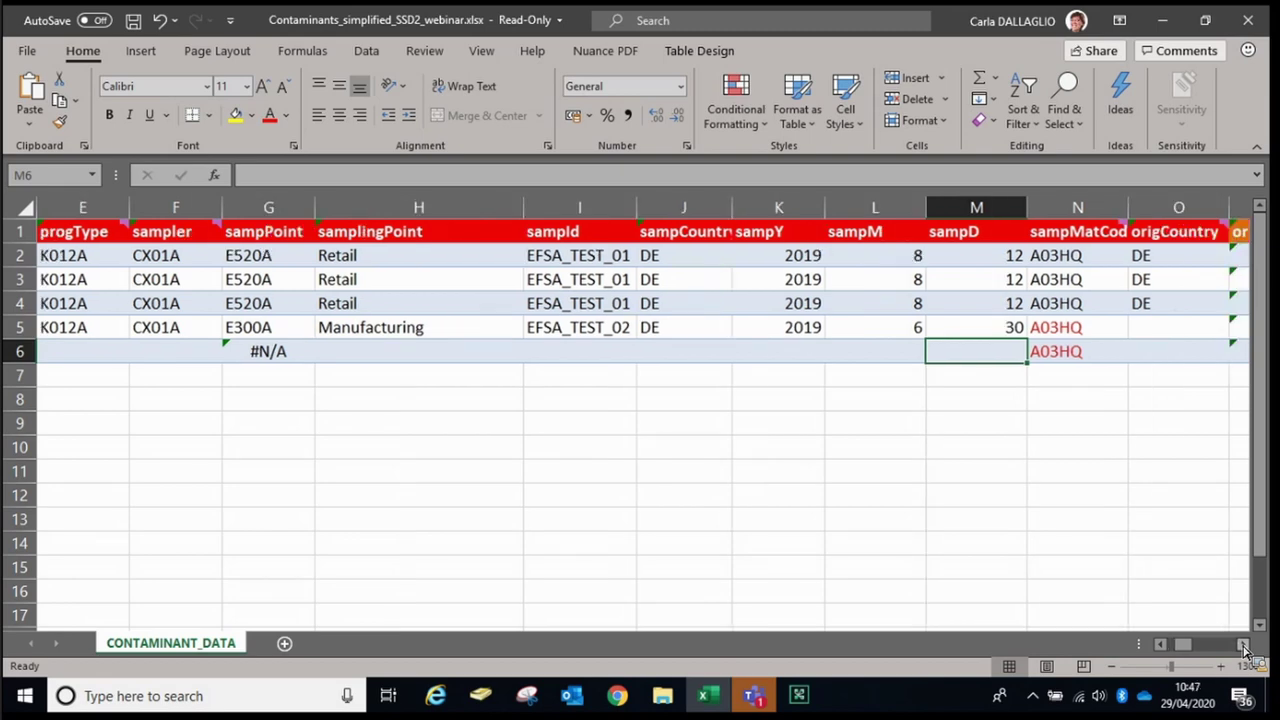
pyautogui.click(1244, 646)
pyautogui.click(1244, 646)
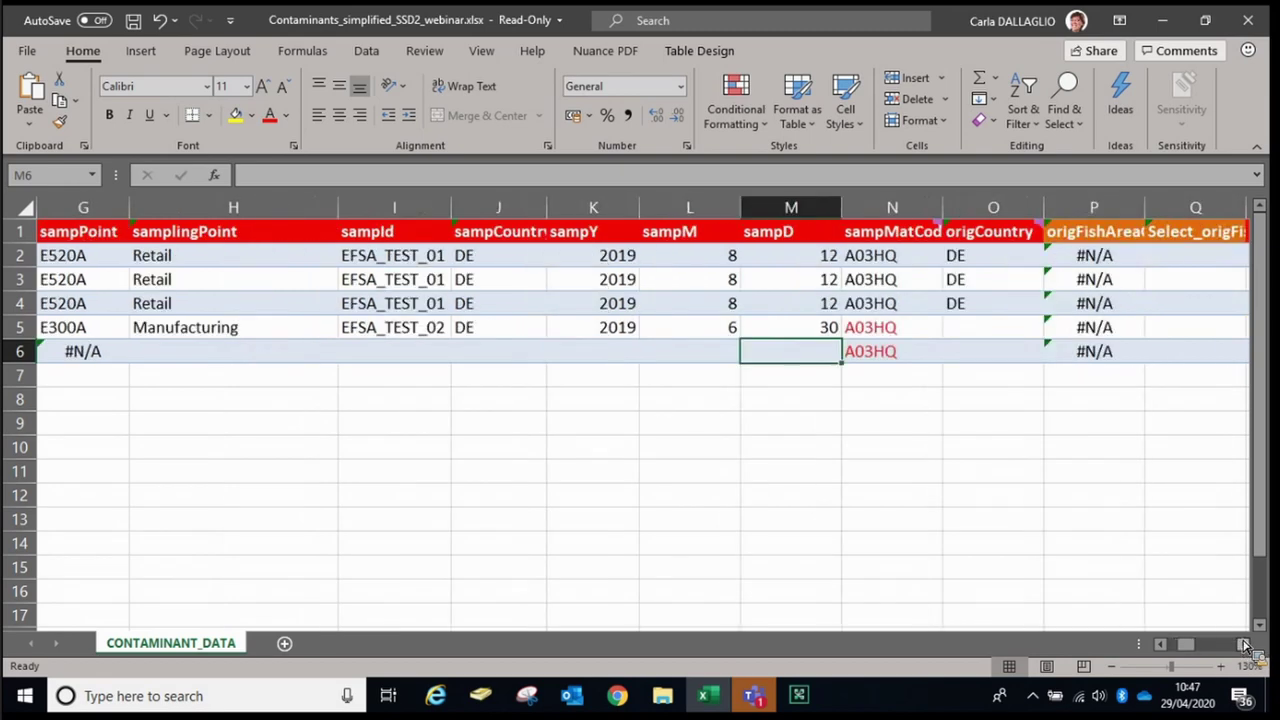
pyautogui.click(1244, 646)
pyautogui.hscroll(1, 640, 210)
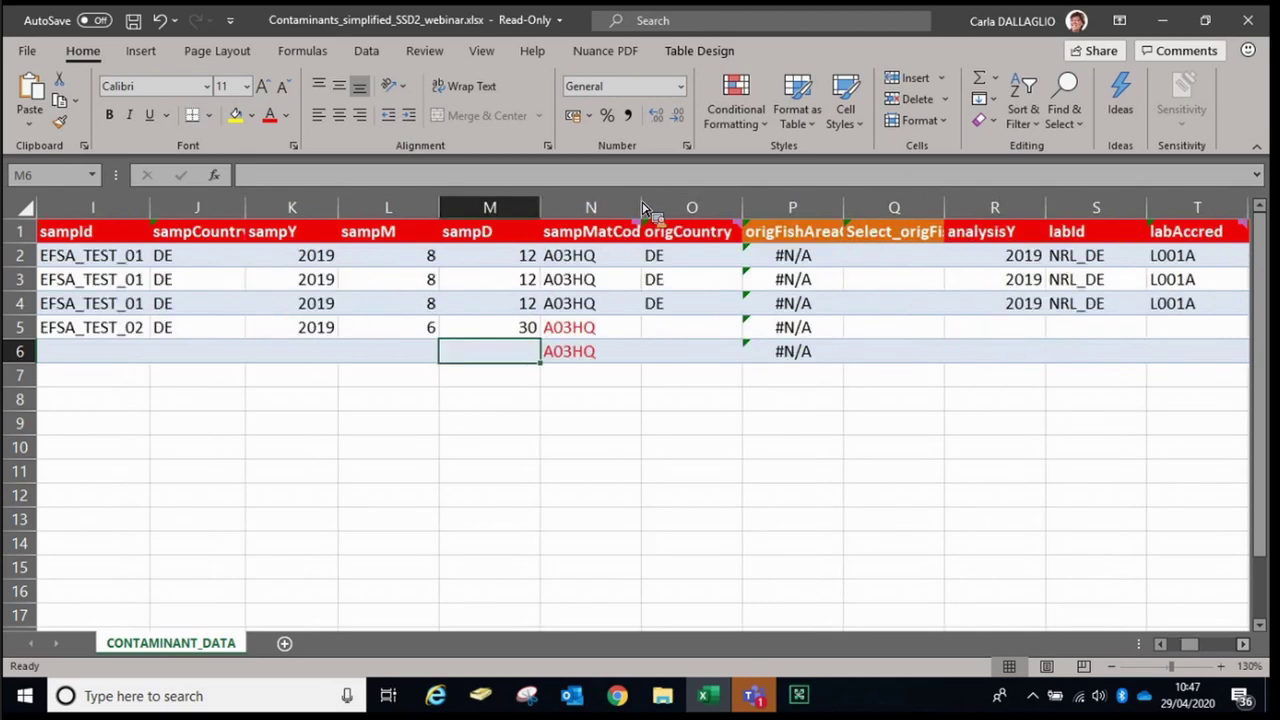
pyautogui.moveTo(643, 210)
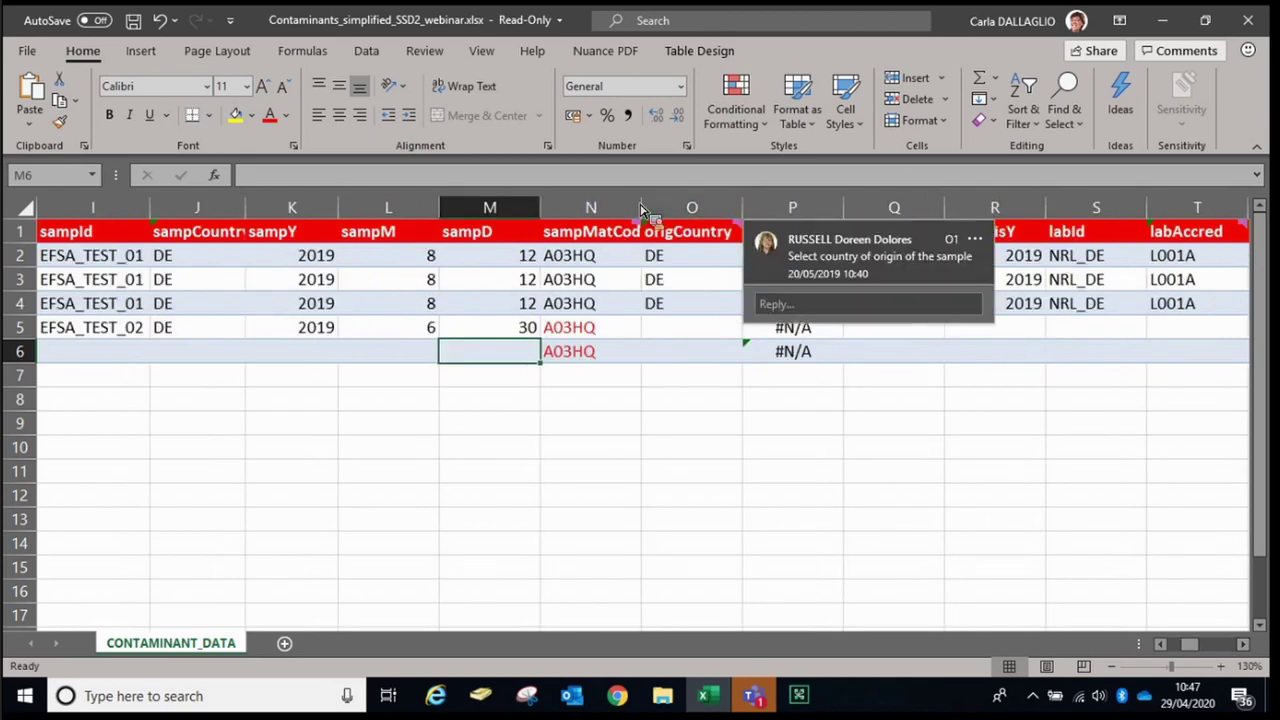